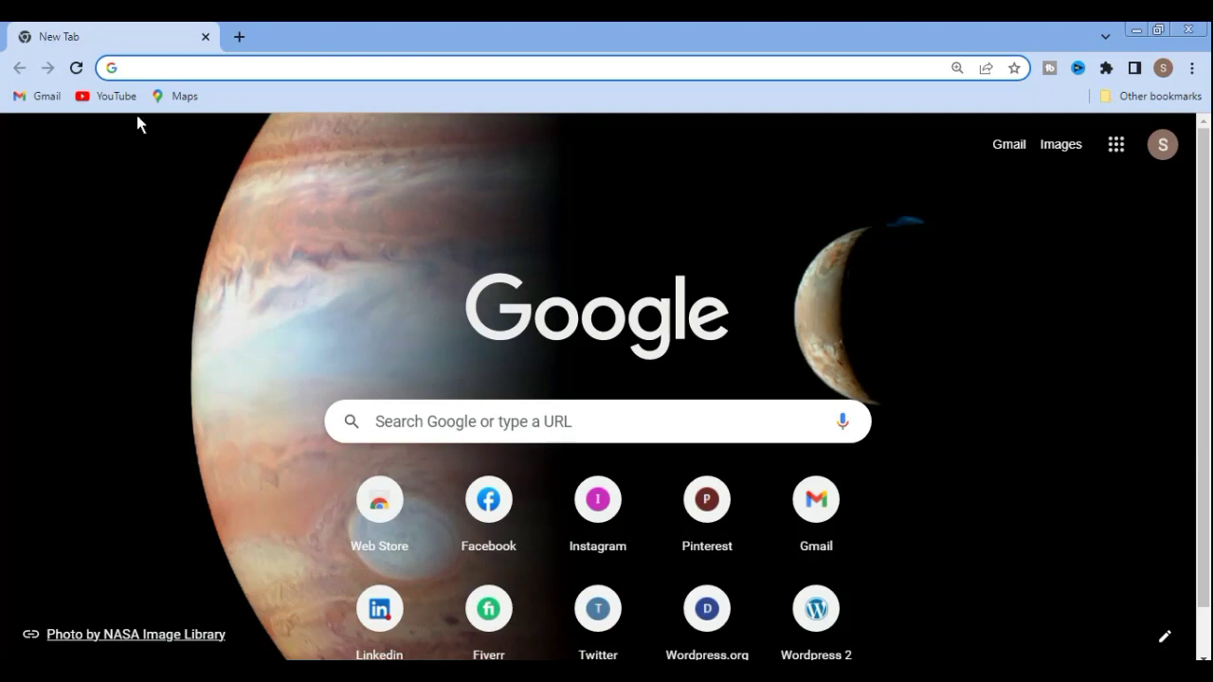
Open Google Drive in a new browser tab from the Google apps grid.
click(240, 37)
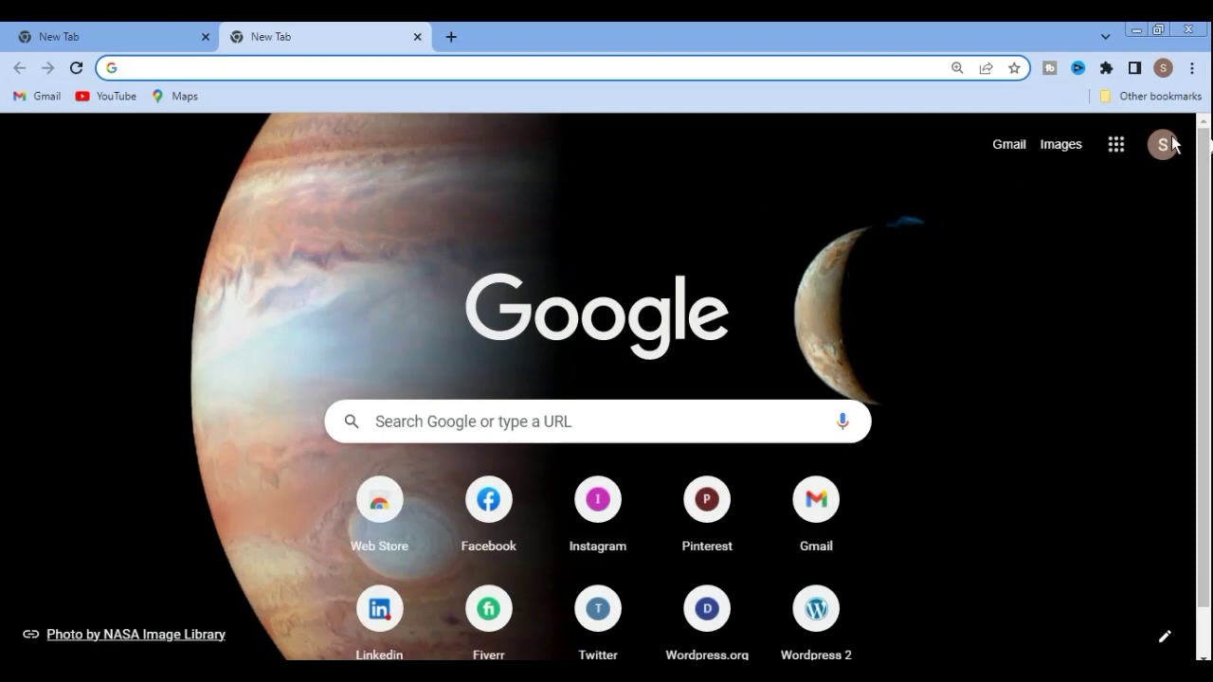
click(1118, 149)
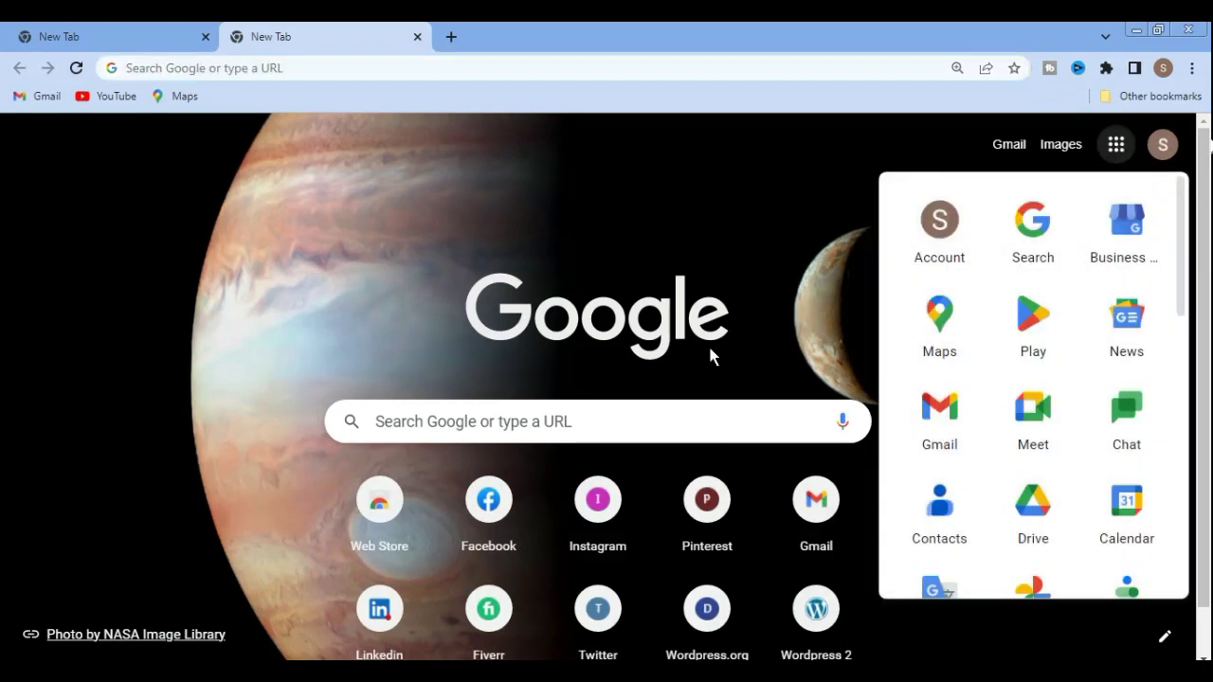
scroll(1032, 485, down, 2)
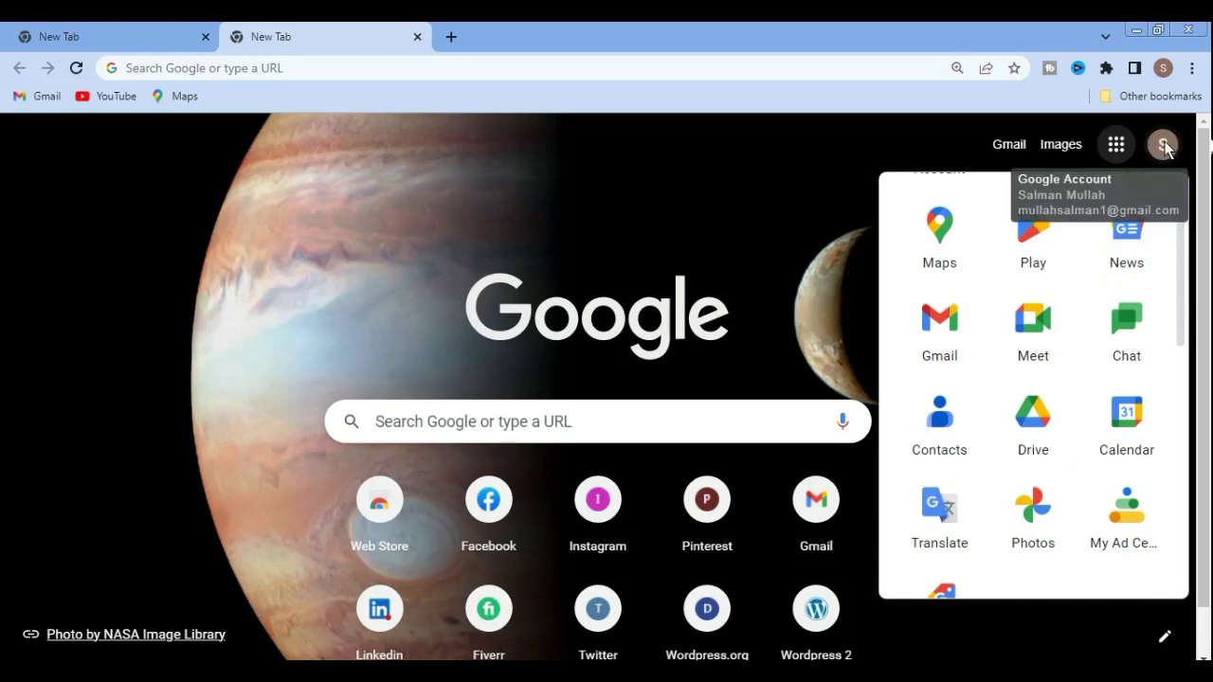
click(1039, 426)
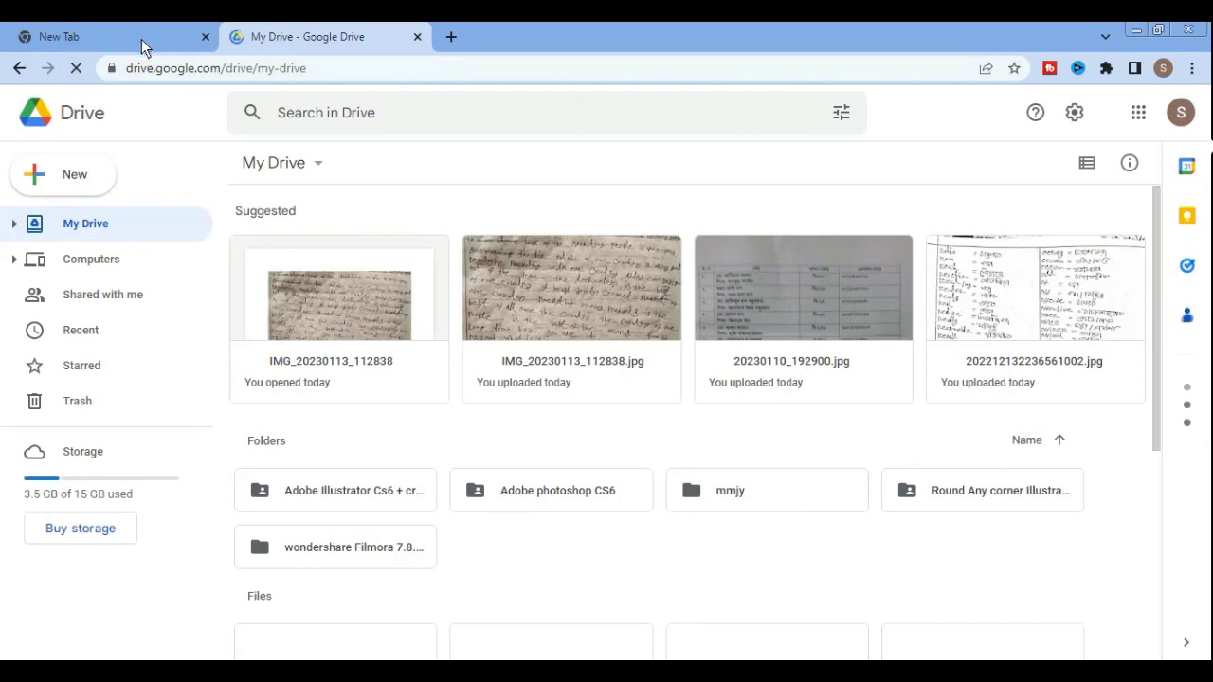
Open the Google Docs home page in another new tab from the apps grid.
click(450, 37)
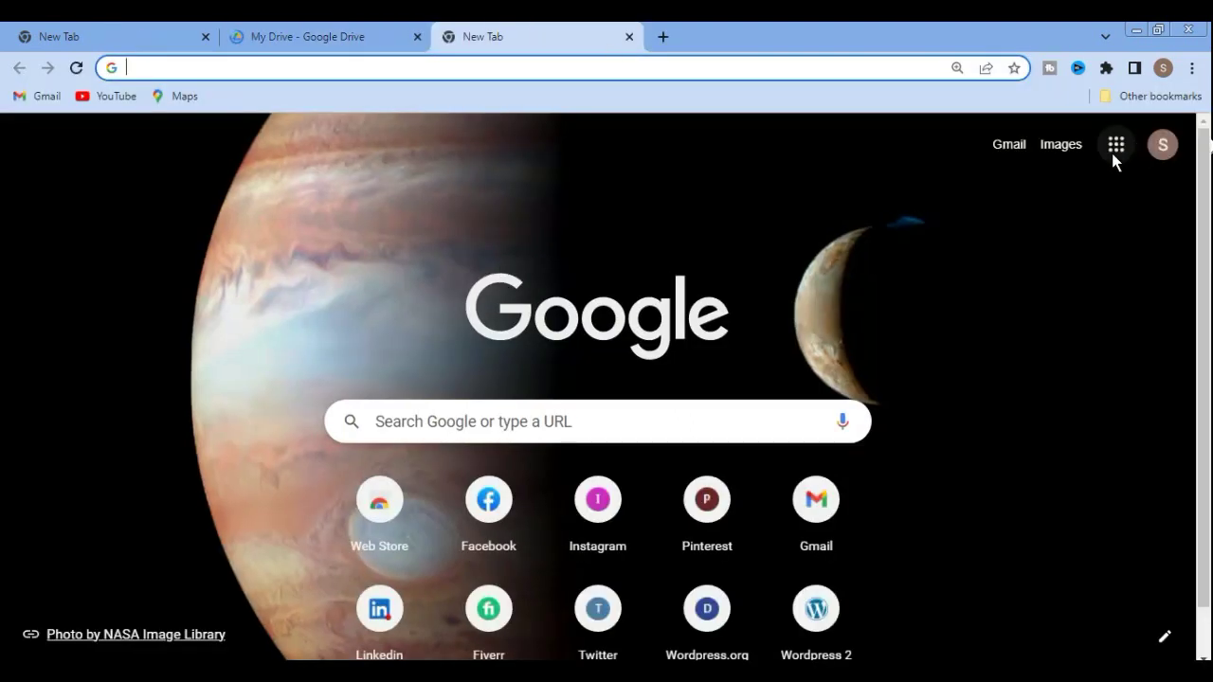
click(1117, 145)
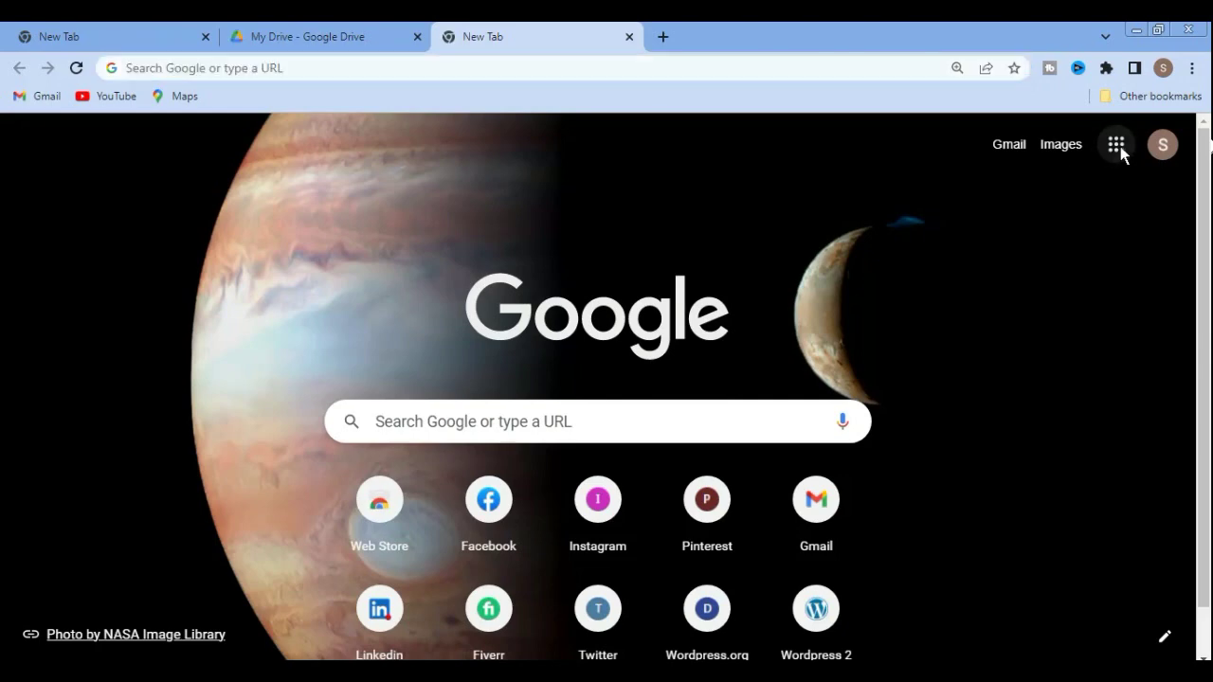
scroll(1016, 409, down, 1)
scroll(1004, 412, down, 2)
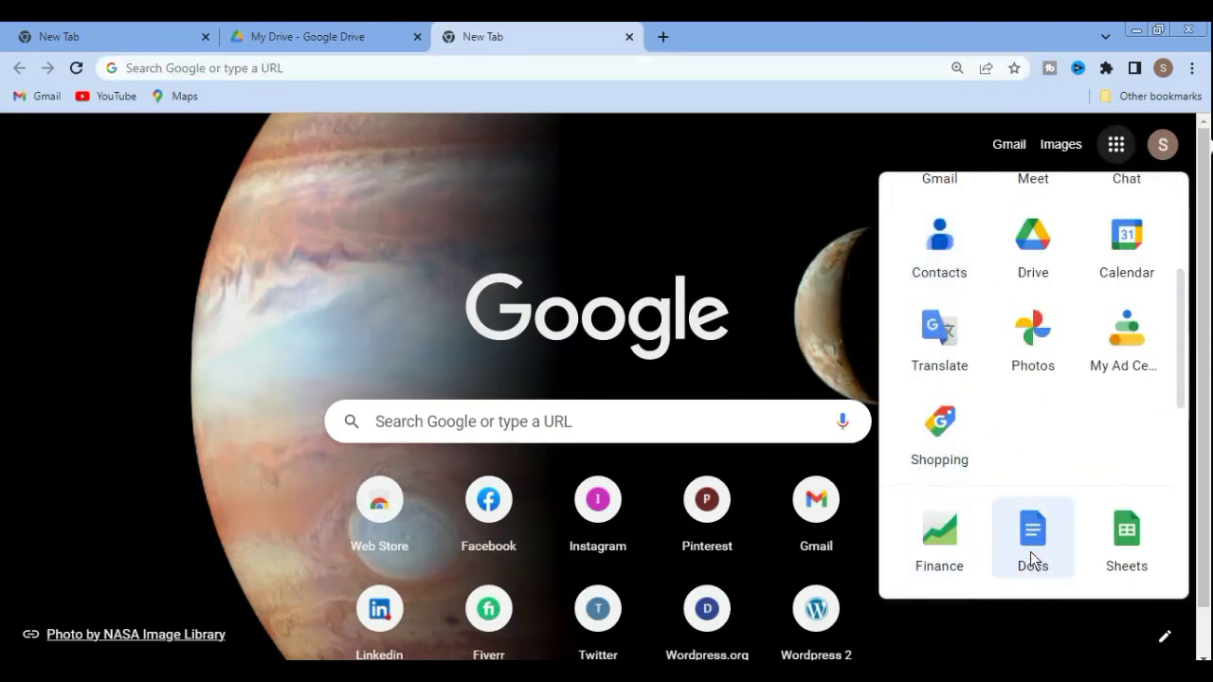
scroll(1042, 555, down, 1)
click(1041, 459)
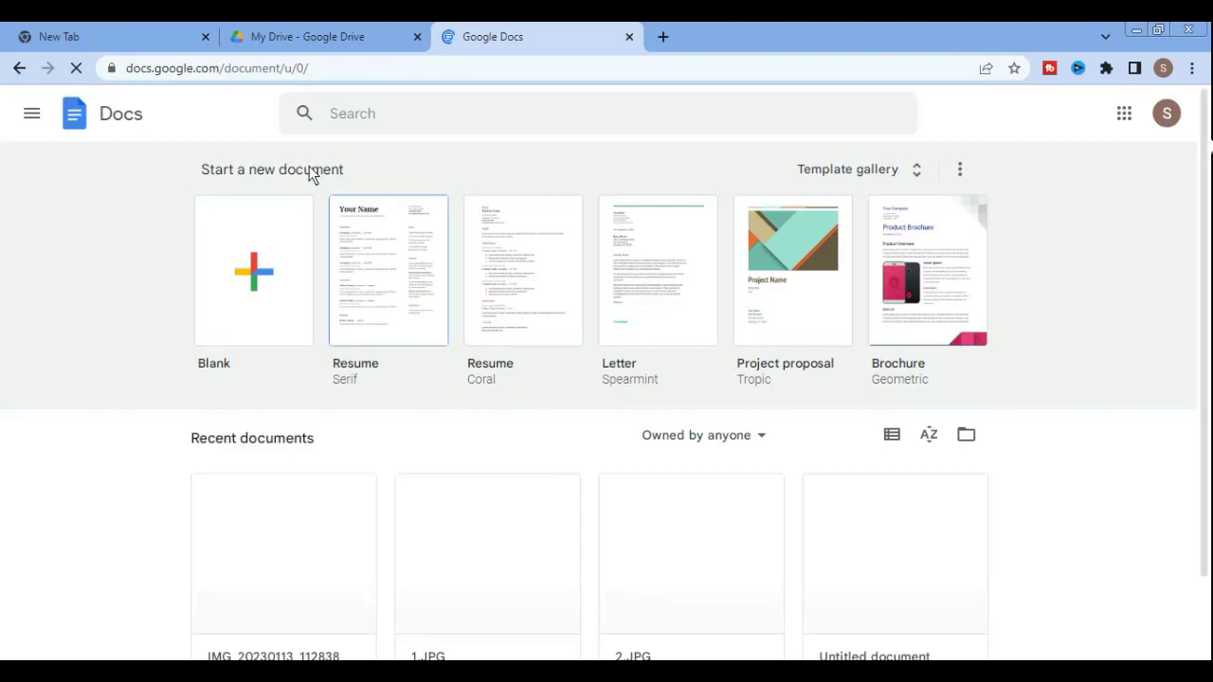
Switch back to the My Drive tab in Google Drive.
click(303, 35)
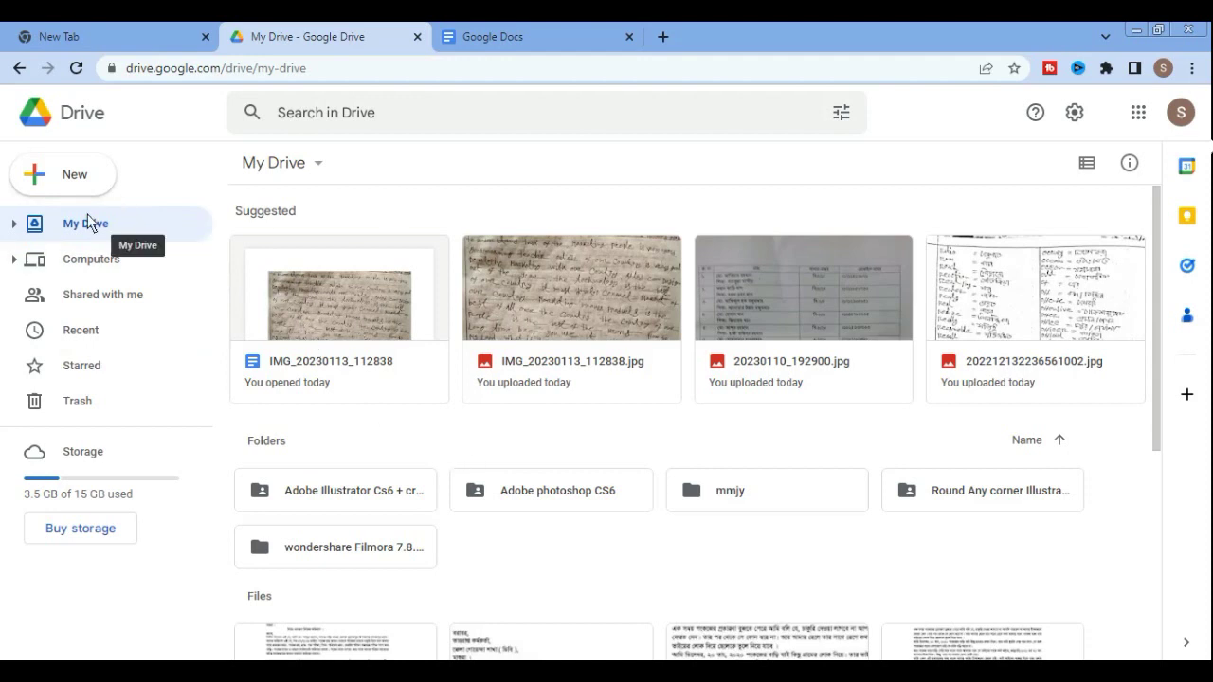
Upload the photo 202212132238441003.jpg from the Downloads folder as a new file in My Drive.
click(56, 177)
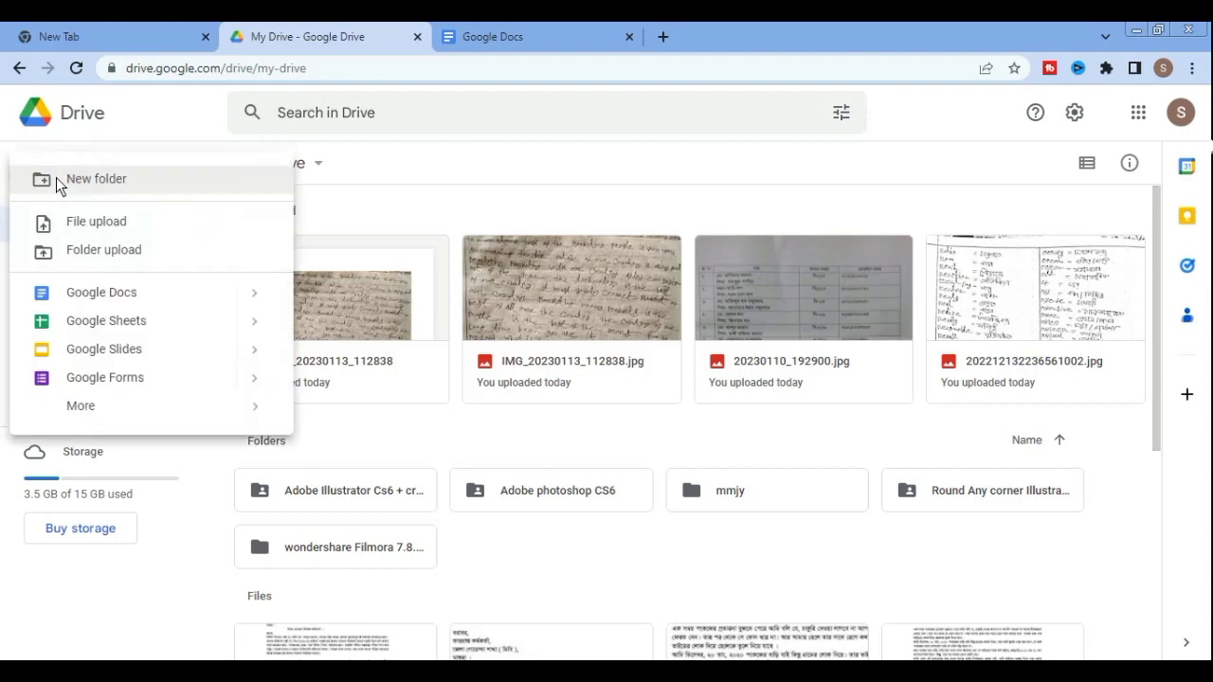
click(76, 223)
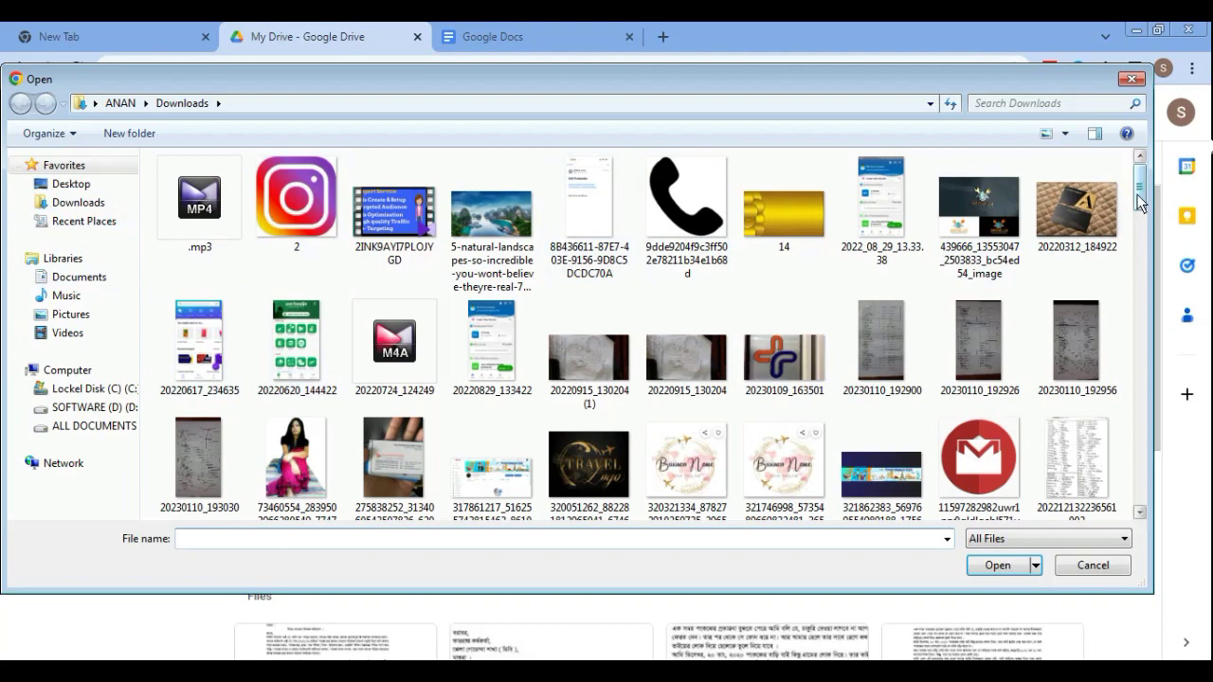
scroll(1138, 194, down, 3)
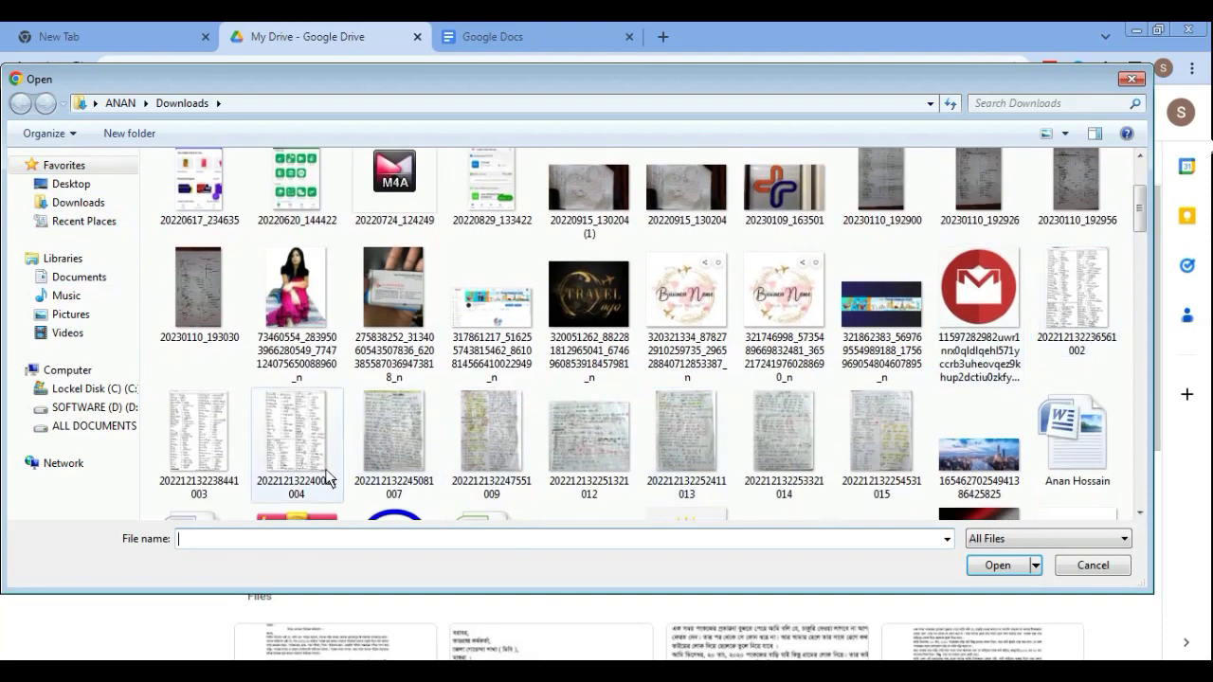
double_click(201, 445)
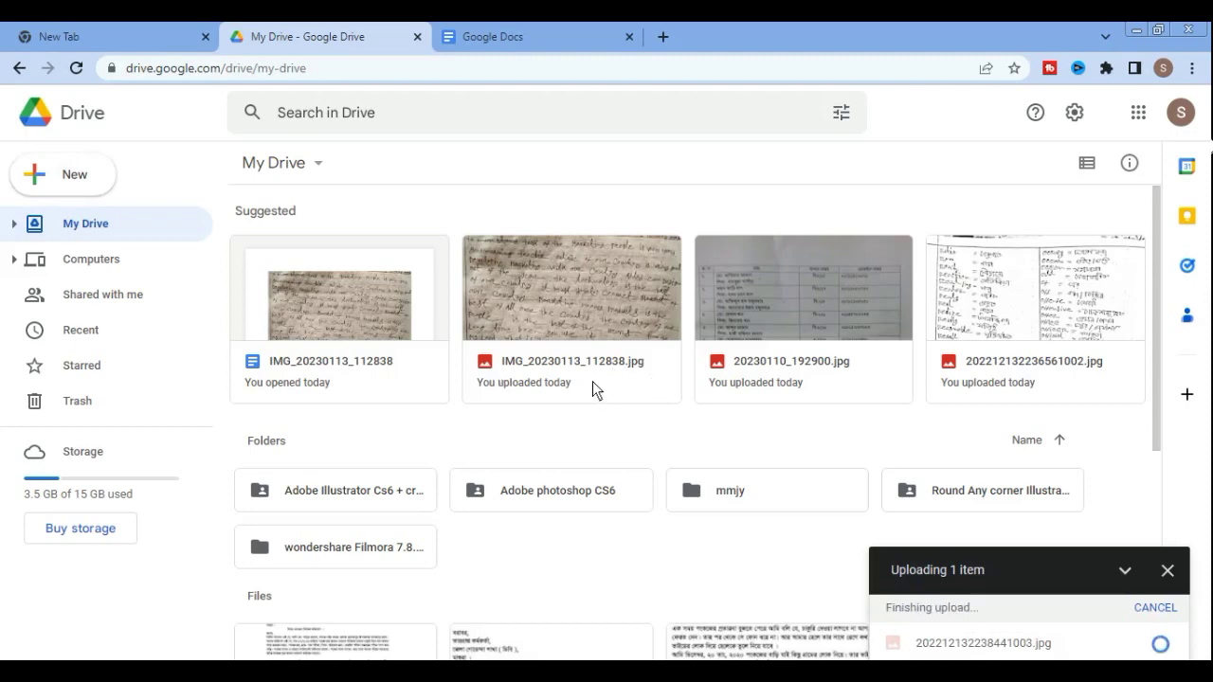
Open the mmjy folder and bring up the context menu for IMG_20230113_112838.
scroll(601, 384, down, 1)
scroll(600, 385, down, 1)
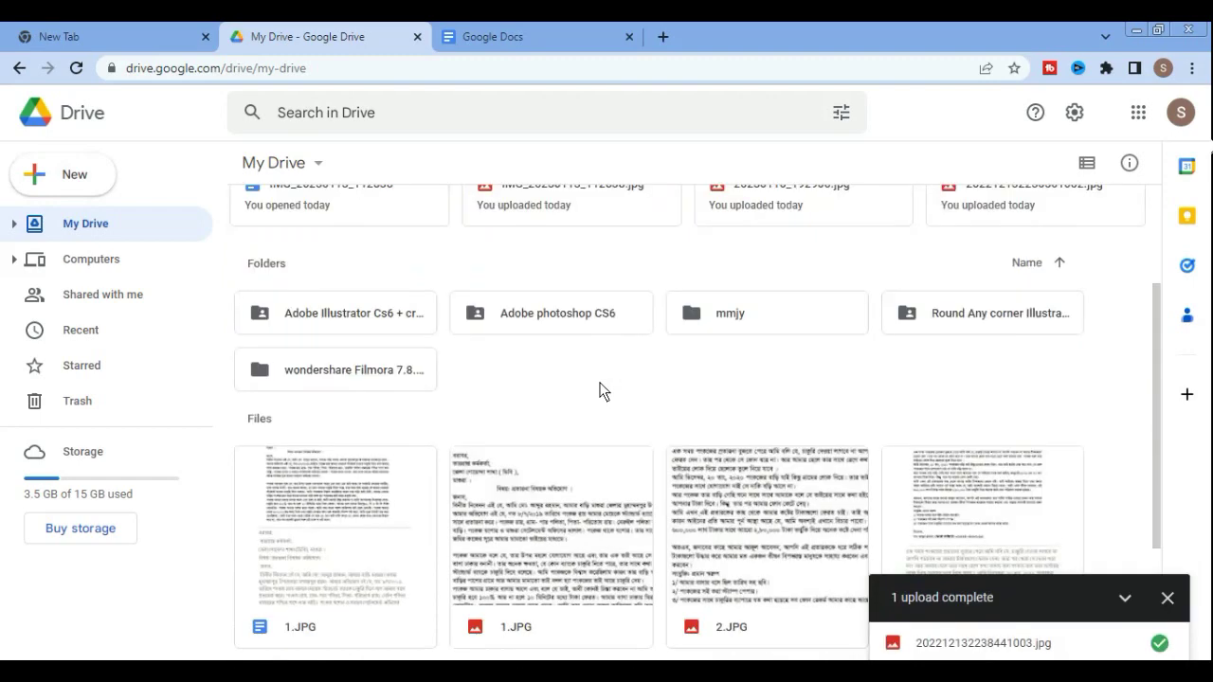
scroll(601, 384, down, 2)
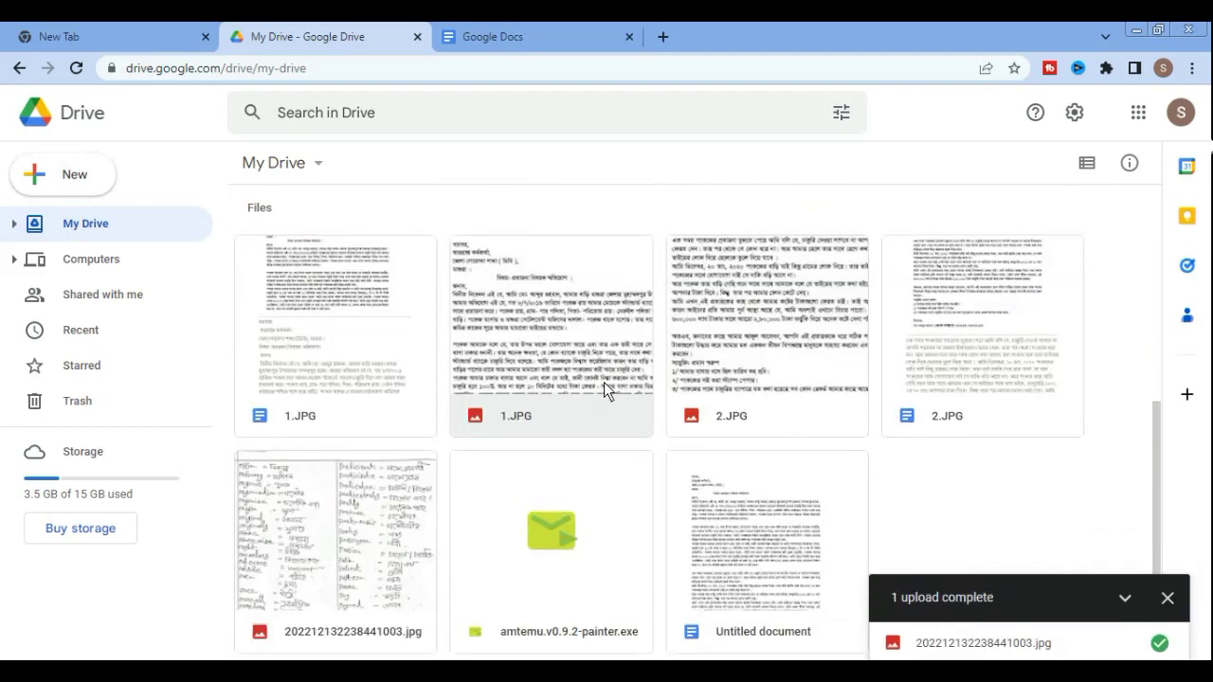
scroll(509, 434, up, 1)
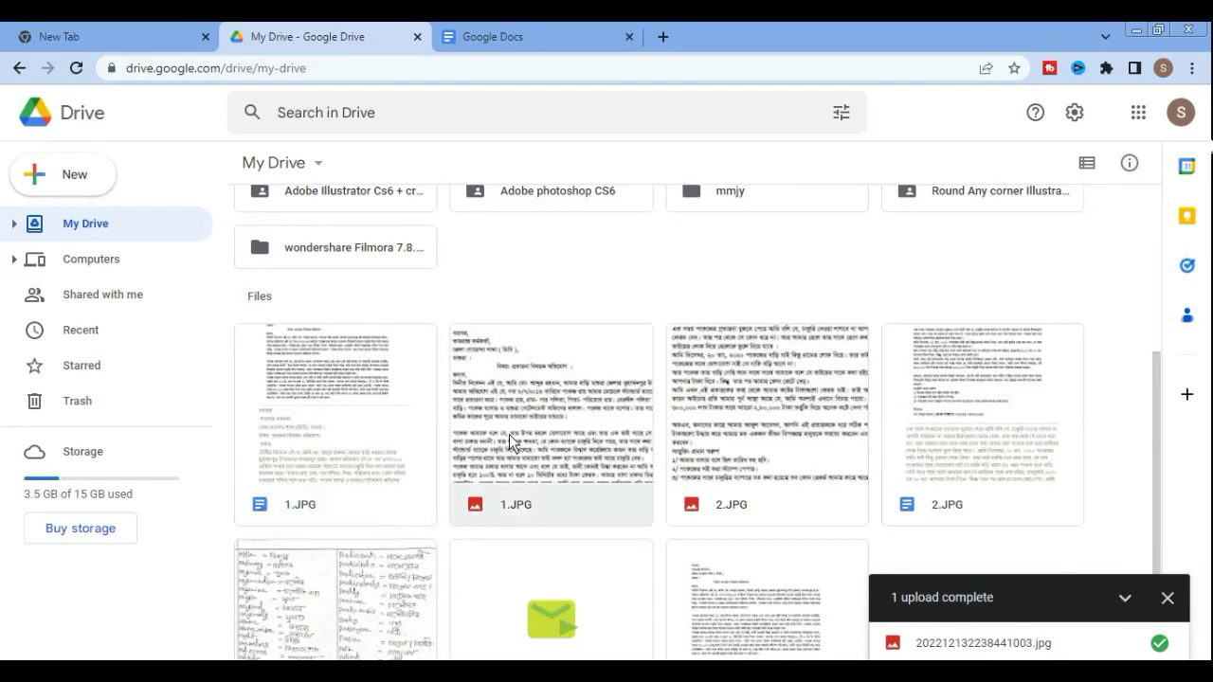
scroll(516, 400, up, 2)
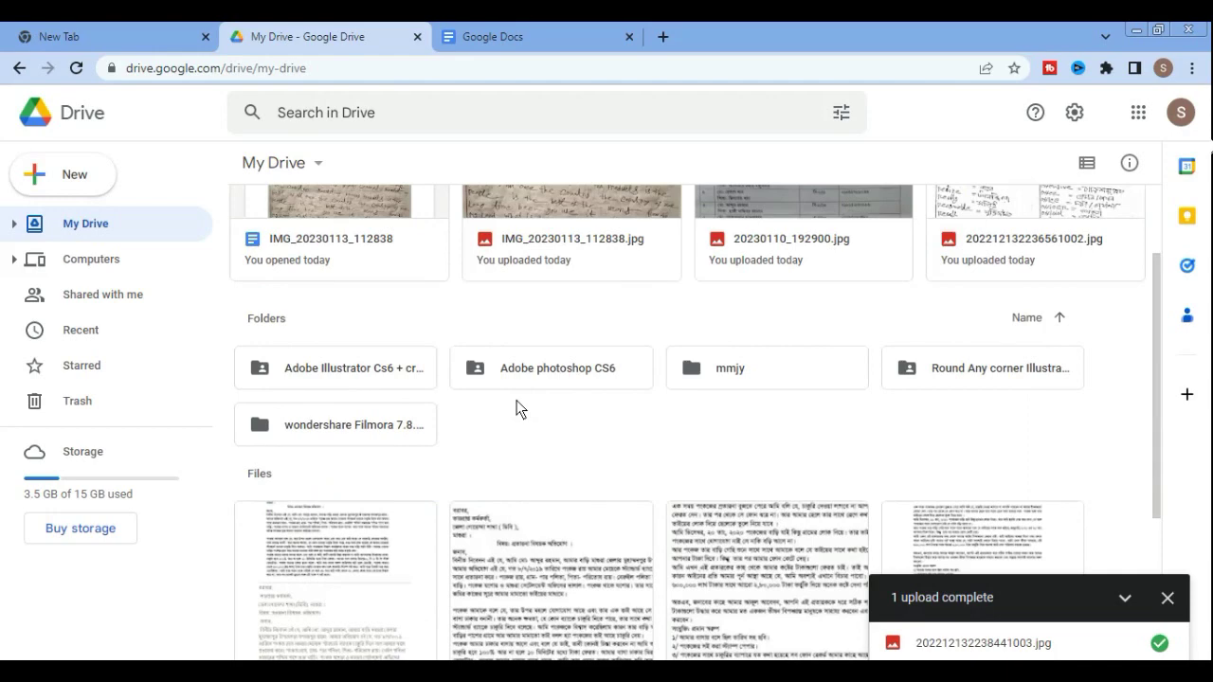
double_click(745, 368)
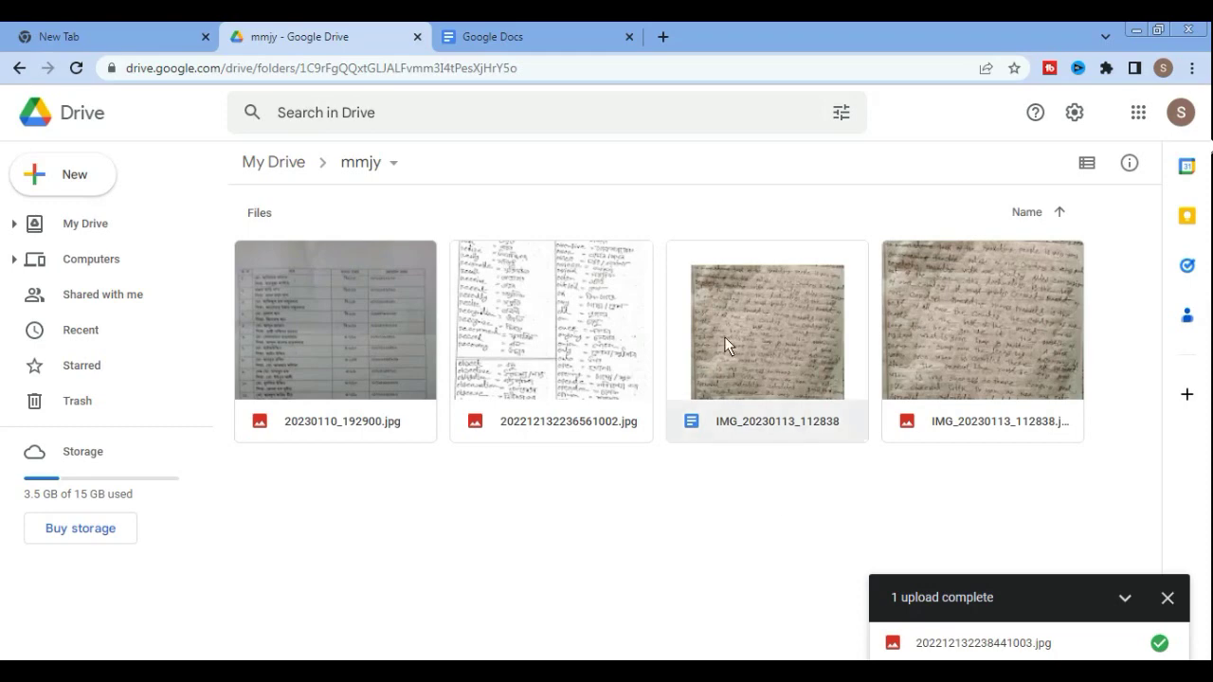
click(757, 324)
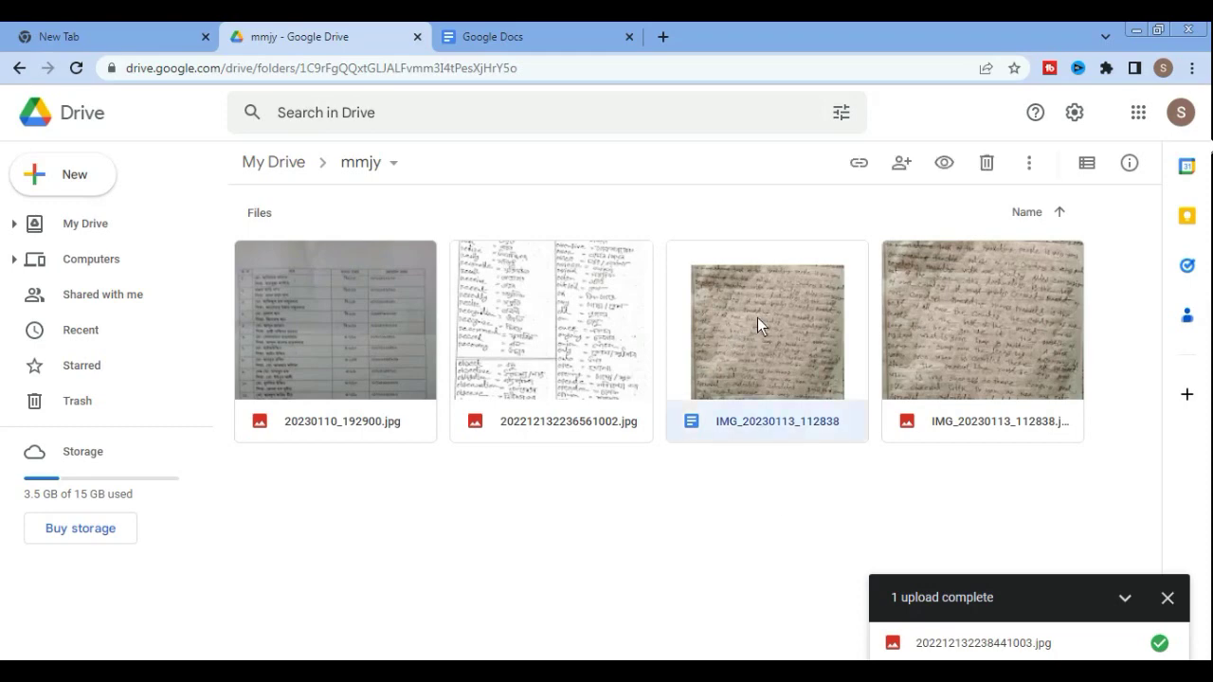
right_click(757, 323)
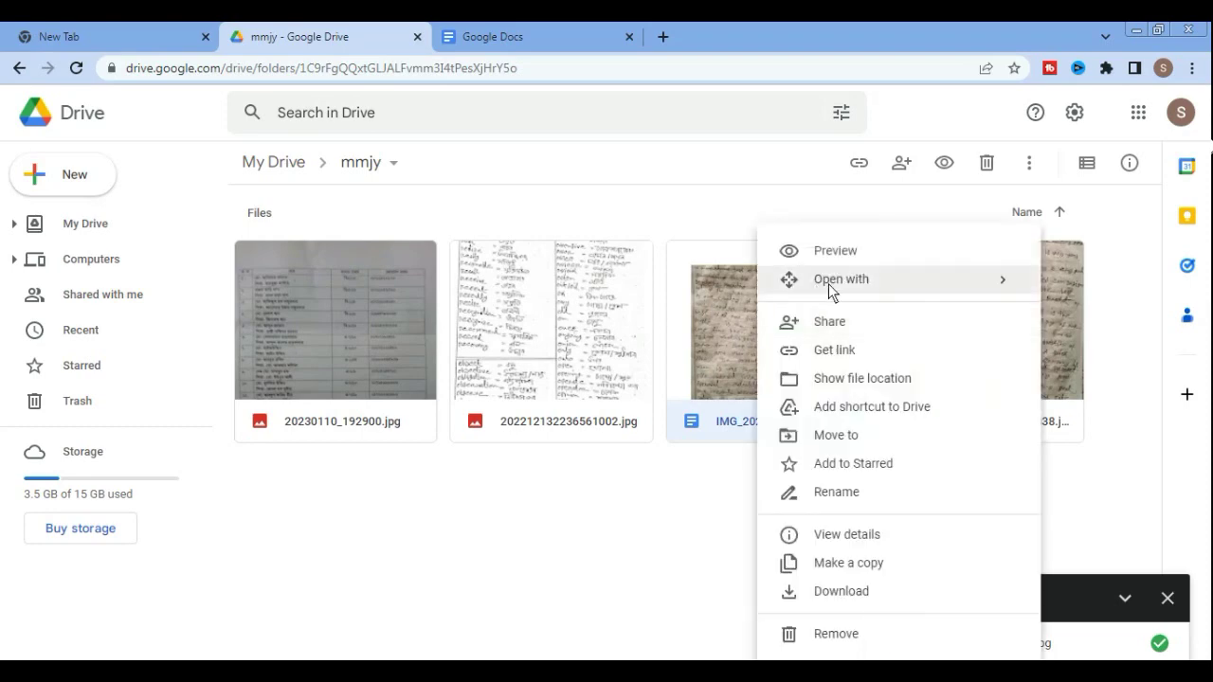
mouse_move(841, 278)
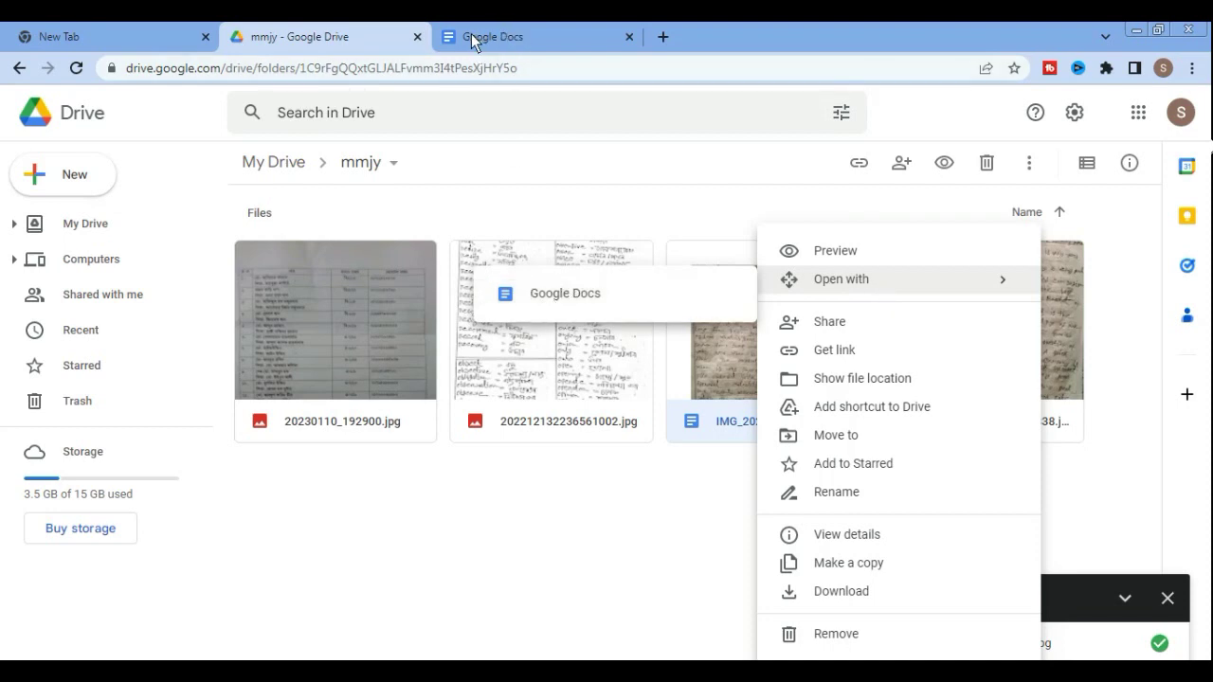
Open IMG_20230113_112838 with Google Docs and look over the extracted text.
click(565, 295)
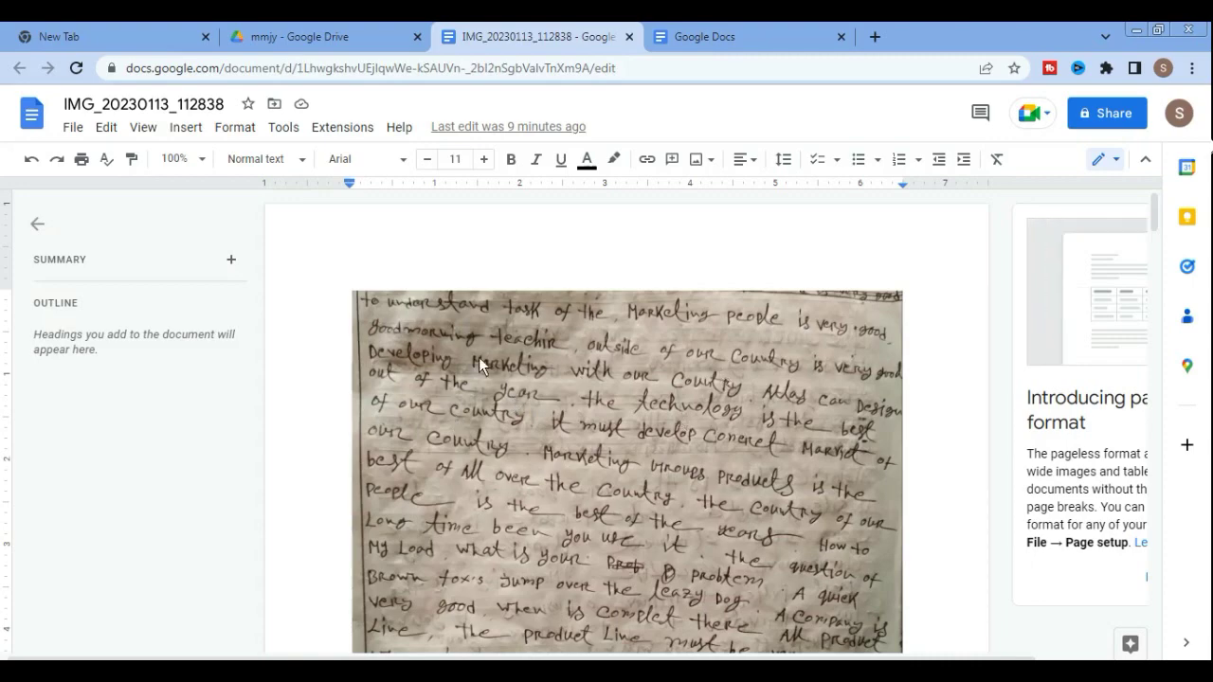
scroll(716, 349, down, 2)
scroll(717, 349, down, 2)
scroll(717, 349, down, 3)
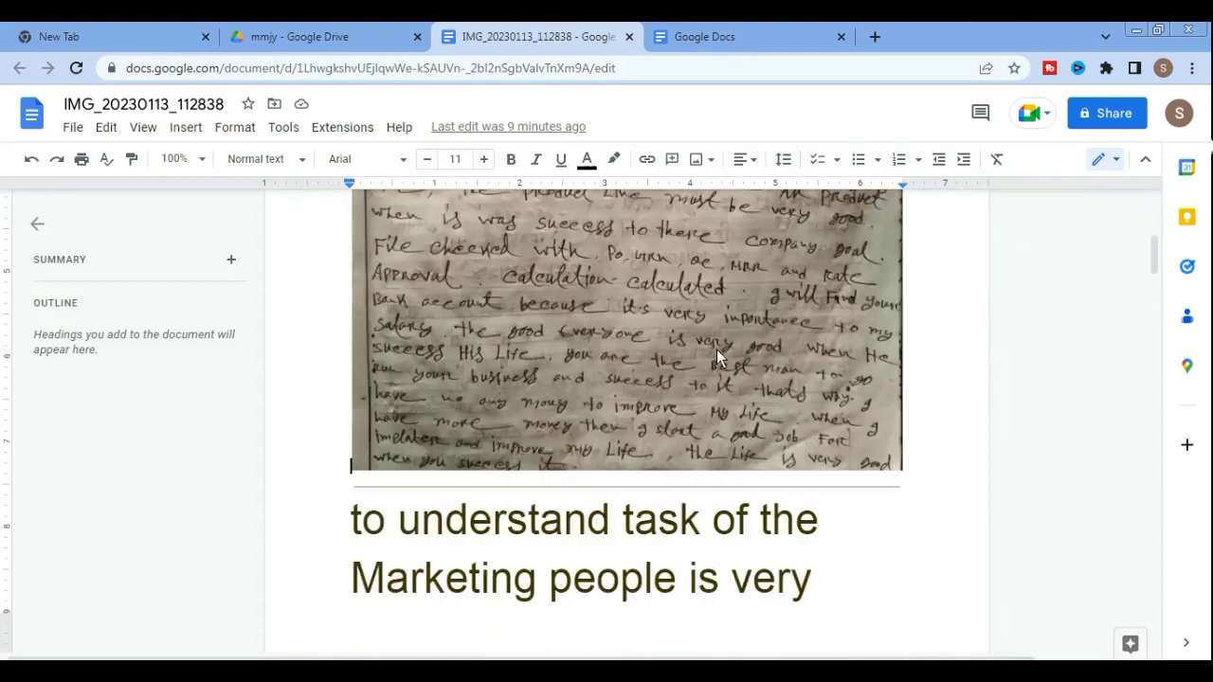
scroll(716, 349, down, 1)
scroll(366, 444, down, 1)
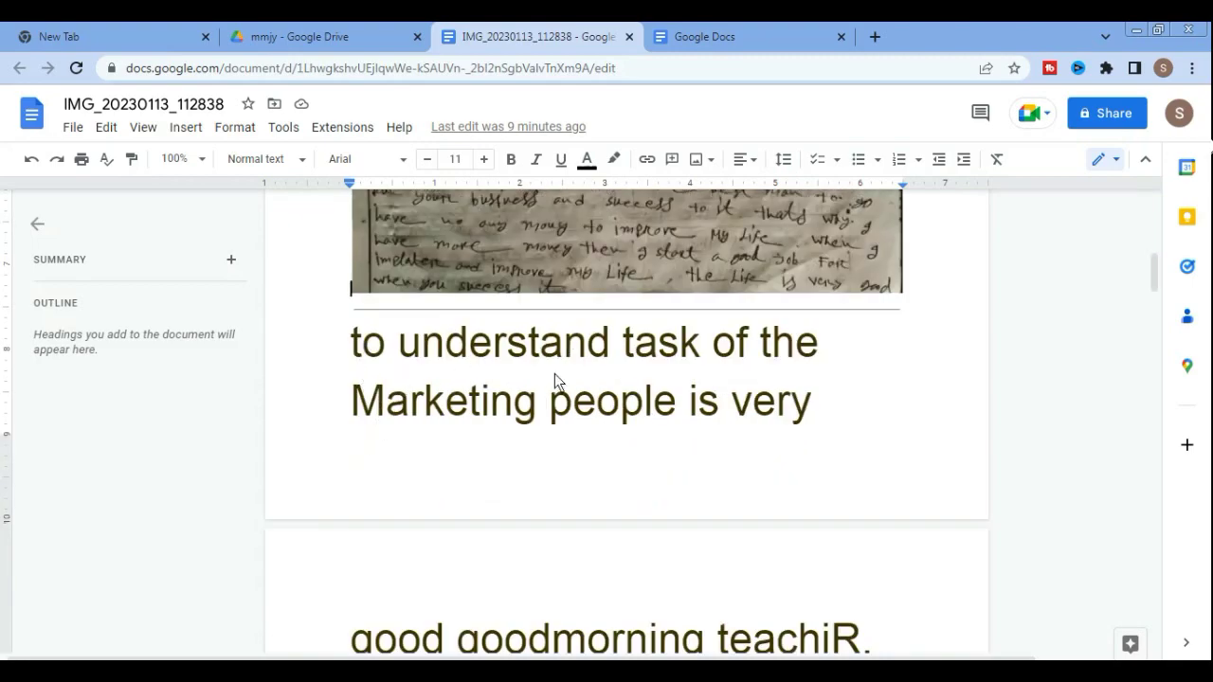
scroll(554, 375, up, 3)
scroll(513, 391, up, 3)
scroll(507, 390, up, 1)
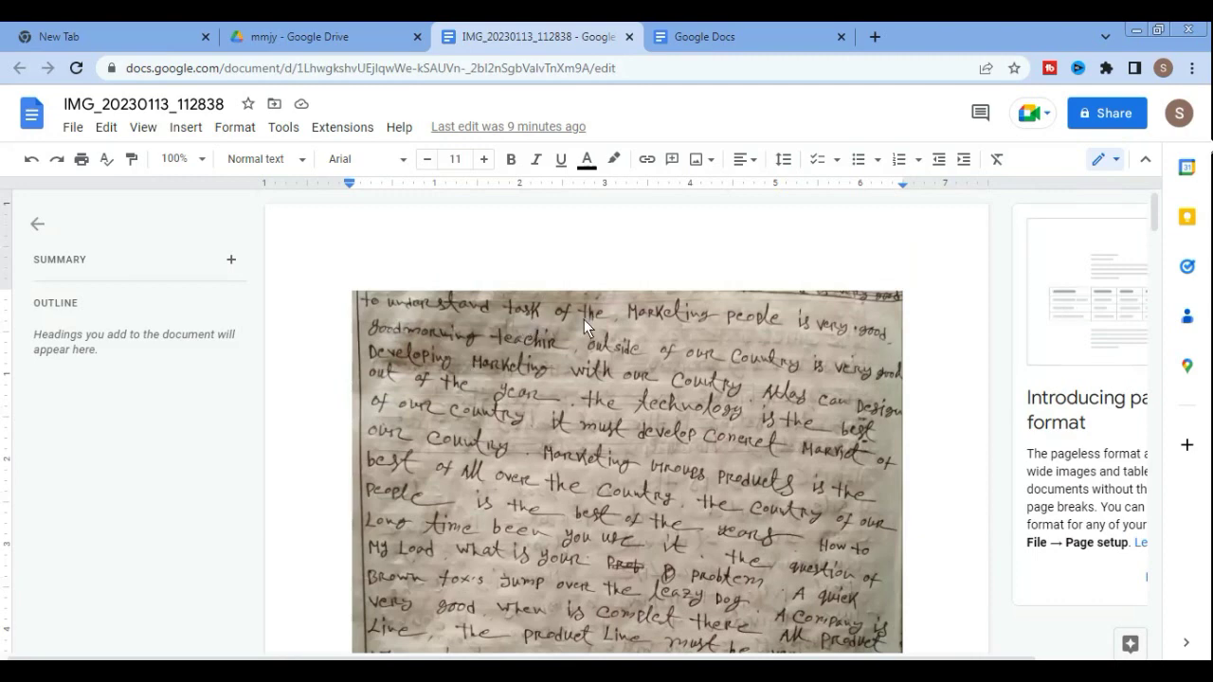
Select the OCR text below the image, starting at "to understand task of the".
scroll(787, 335, down, 1)
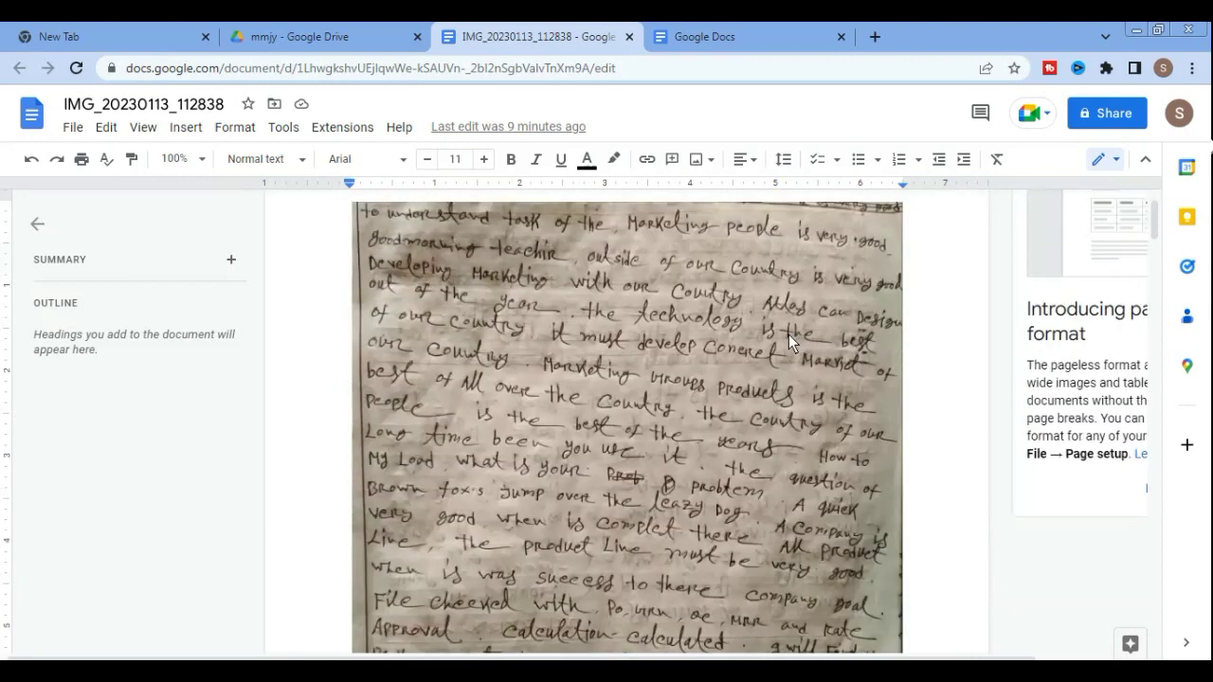
scroll(785, 337, down, 3)
scroll(781, 347, down, 3)
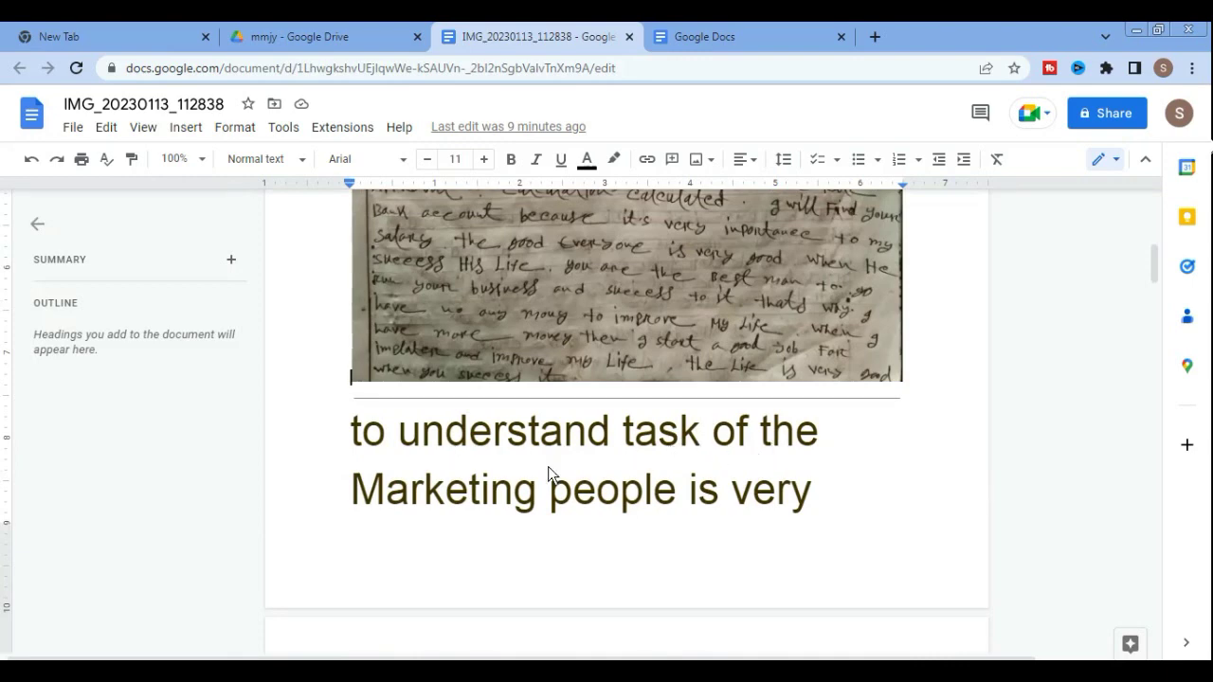
scroll(714, 511, down, 1)
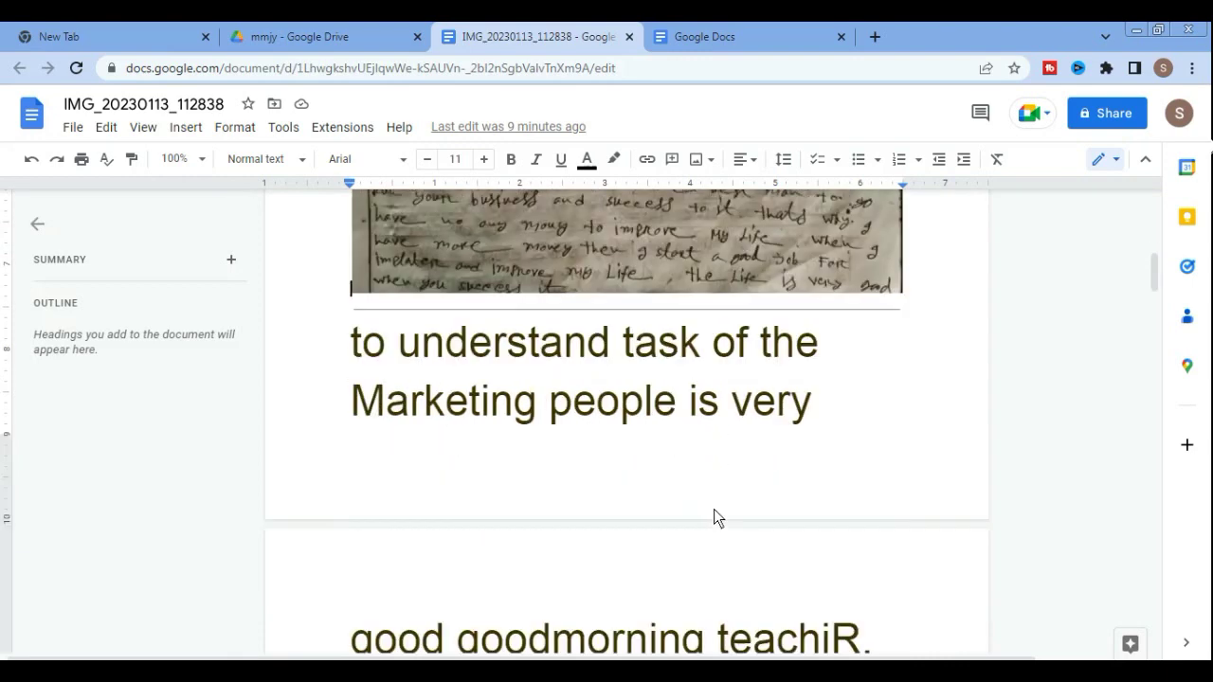
scroll(714, 509, down, 1)
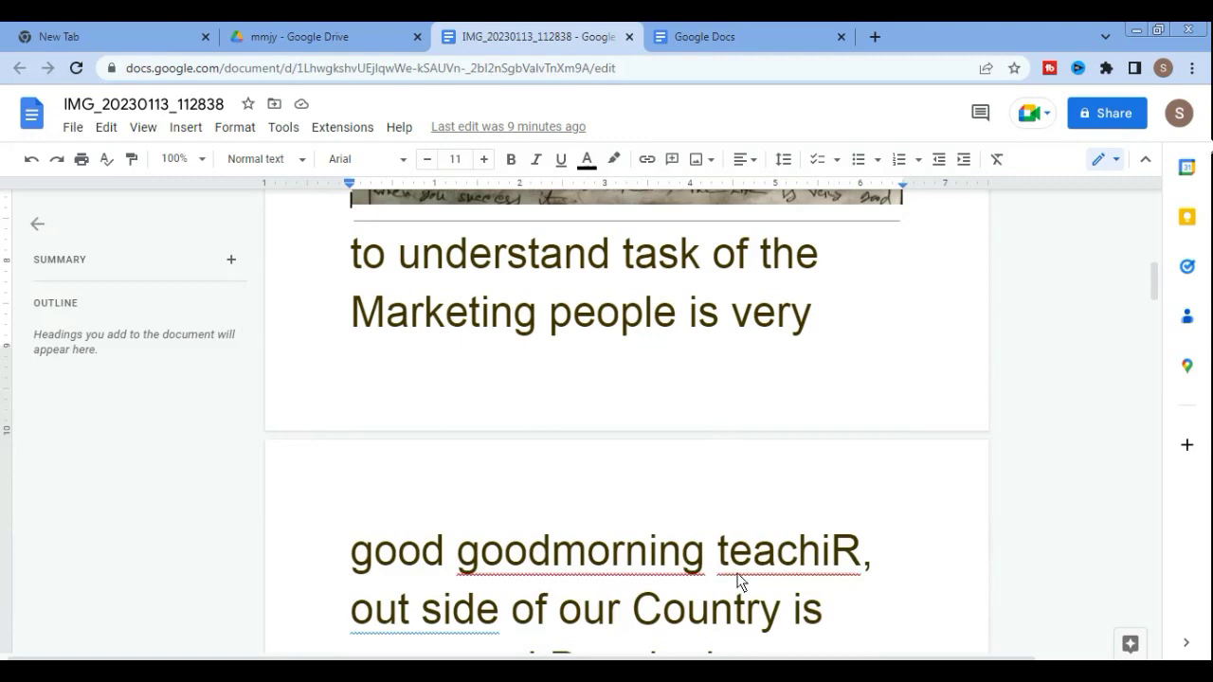
scroll(587, 635, down, 1)
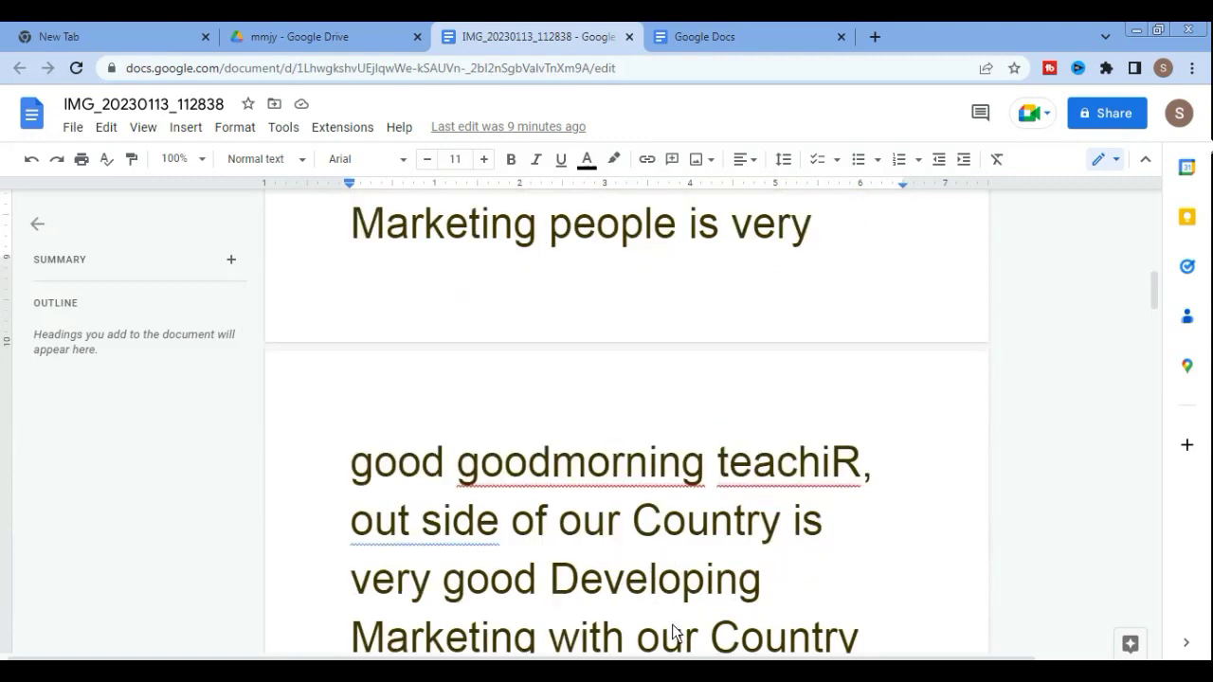
scroll(692, 531, down, 1)
scroll(611, 498, down, 2)
scroll(619, 493, down, 2)
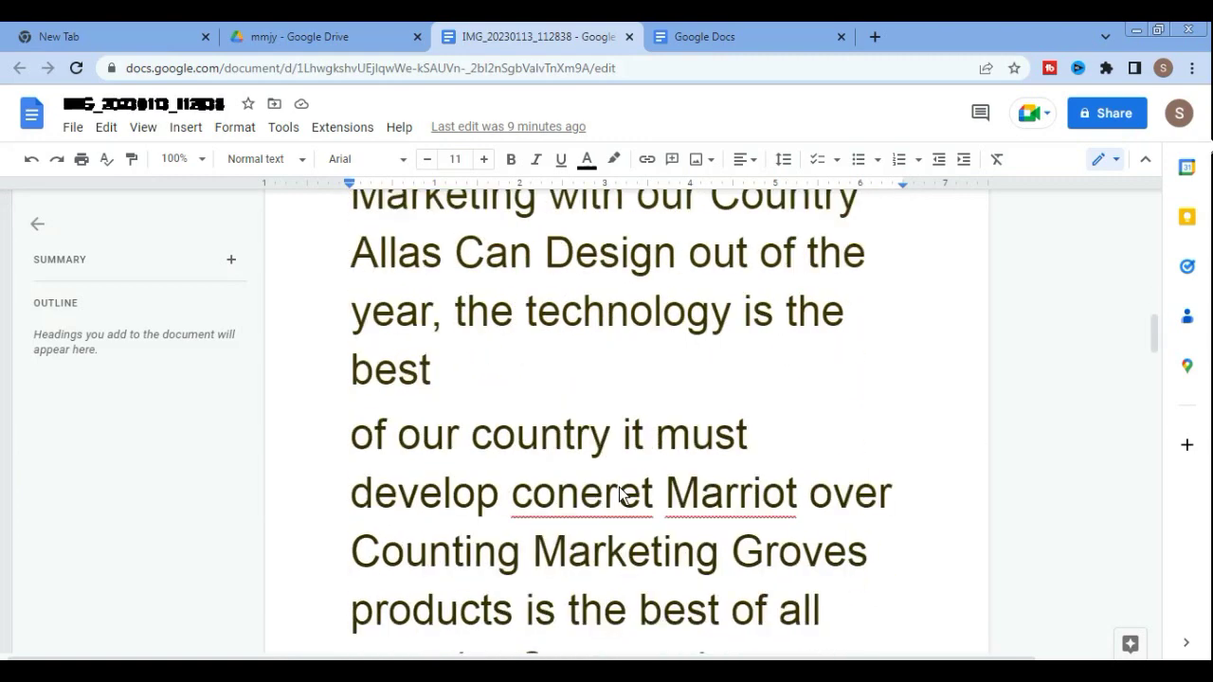
scroll(619, 493, down, 4)
scroll(616, 493, up, 5)
scroll(607, 497, up, 4)
scroll(602, 500, up, 5)
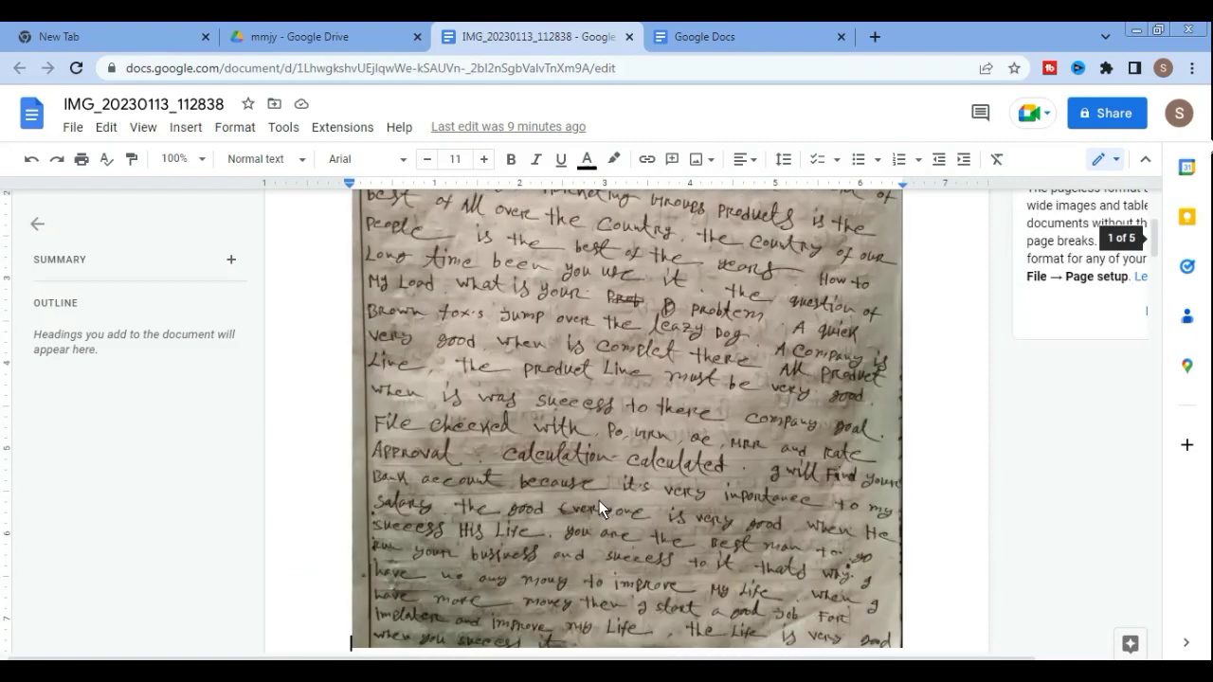
scroll(598, 501, up, 3)
scroll(597, 501, down, 2)
scroll(597, 500, down, 3)
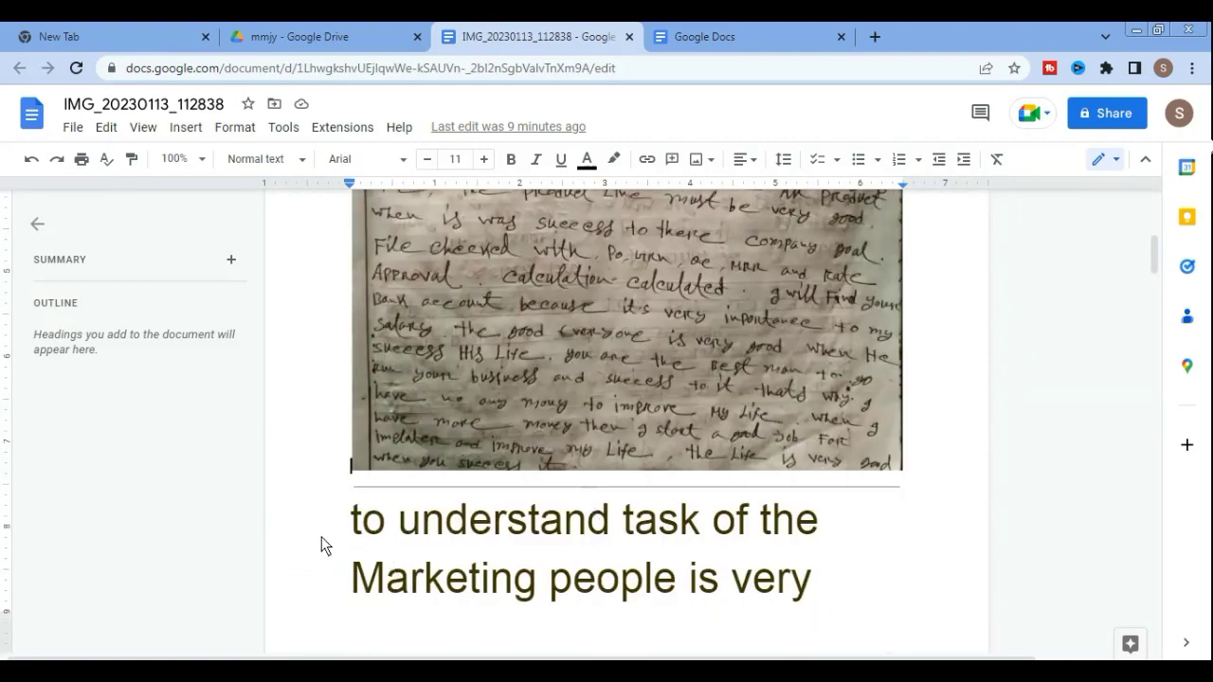
scroll(616, 551, down, 2)
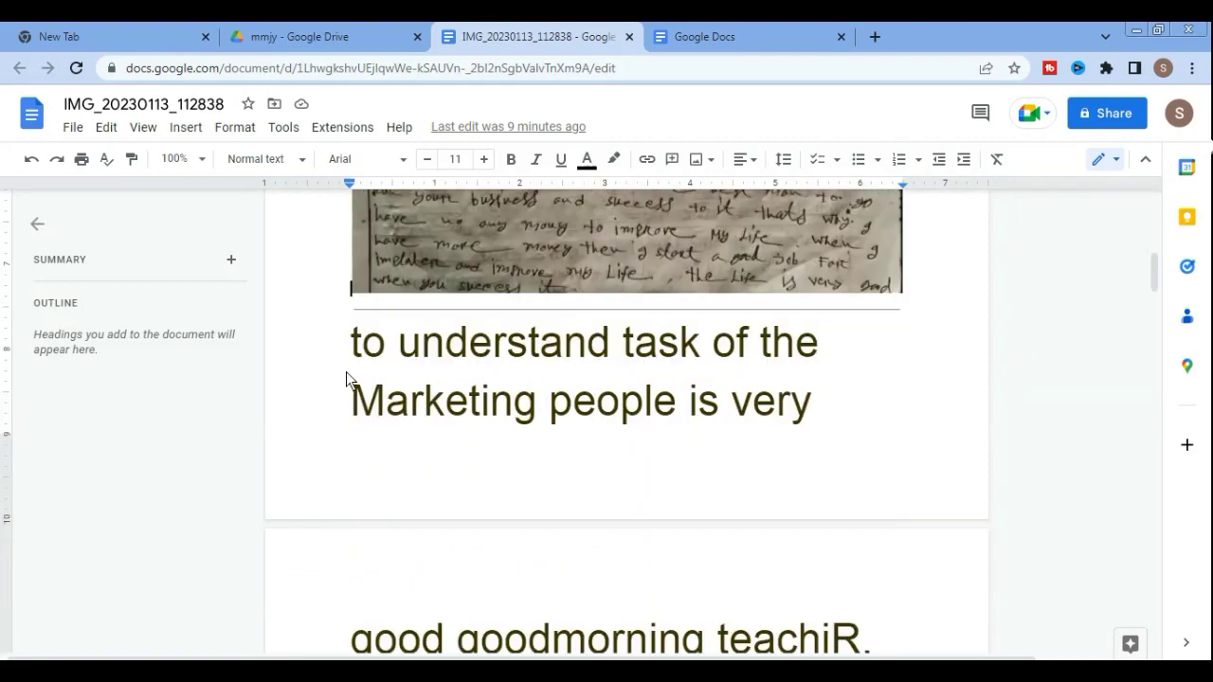
mouse_move(350, 359)
mouse_down()
mouse_move(718, 401)
mouse_move(799, 541)
mouse_move(821, 642)
mouse_move(814, 531)
mouse_move(825, 663)
mouse_move(816, 513)
mouse_move(789, 548)
mouse_move(779, 494)
mouse_move(791, 631)
mouse_move(772, 582)
mouse_move(839, 588)
mouse_move(859, 626)
mouse_up()
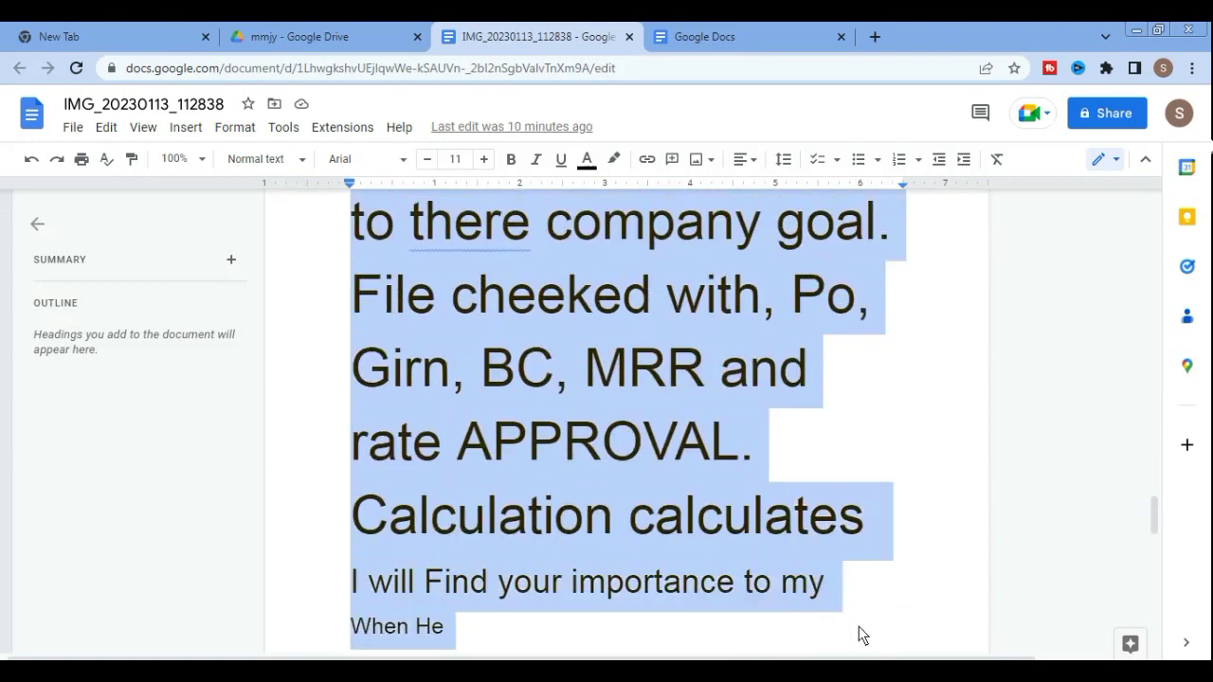
Copy the selected extracted text, ending at "When He", to the clipboard.
right_click(601, 411)
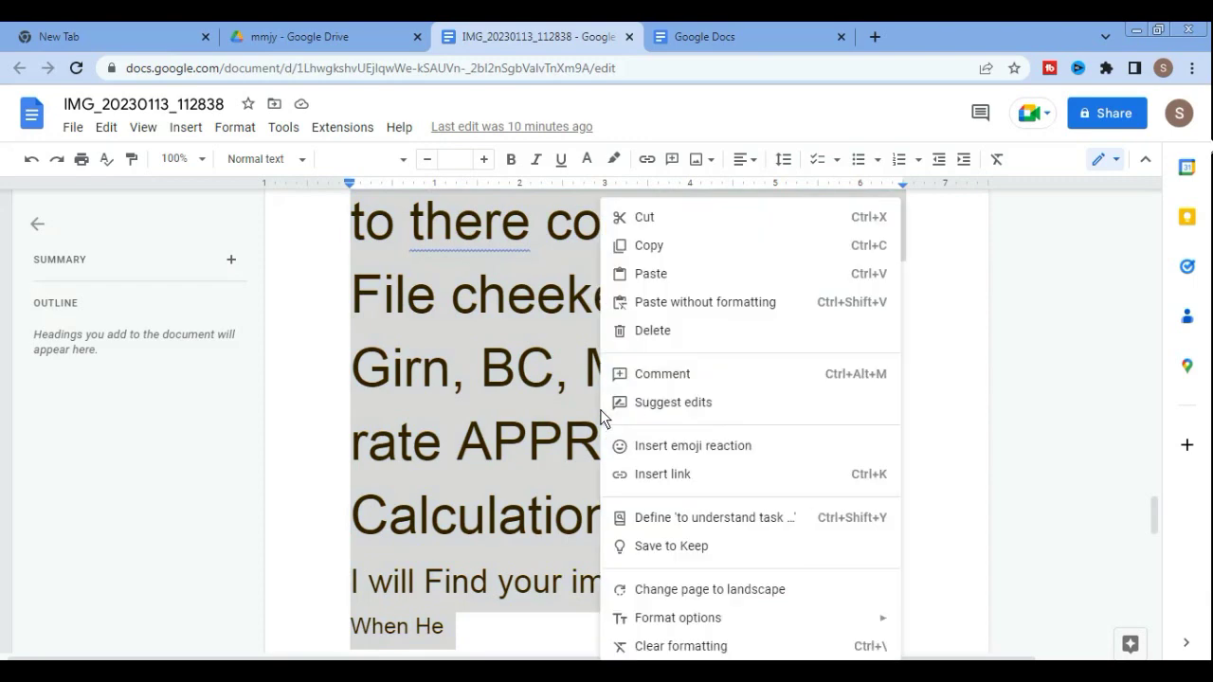
click(635, 246)
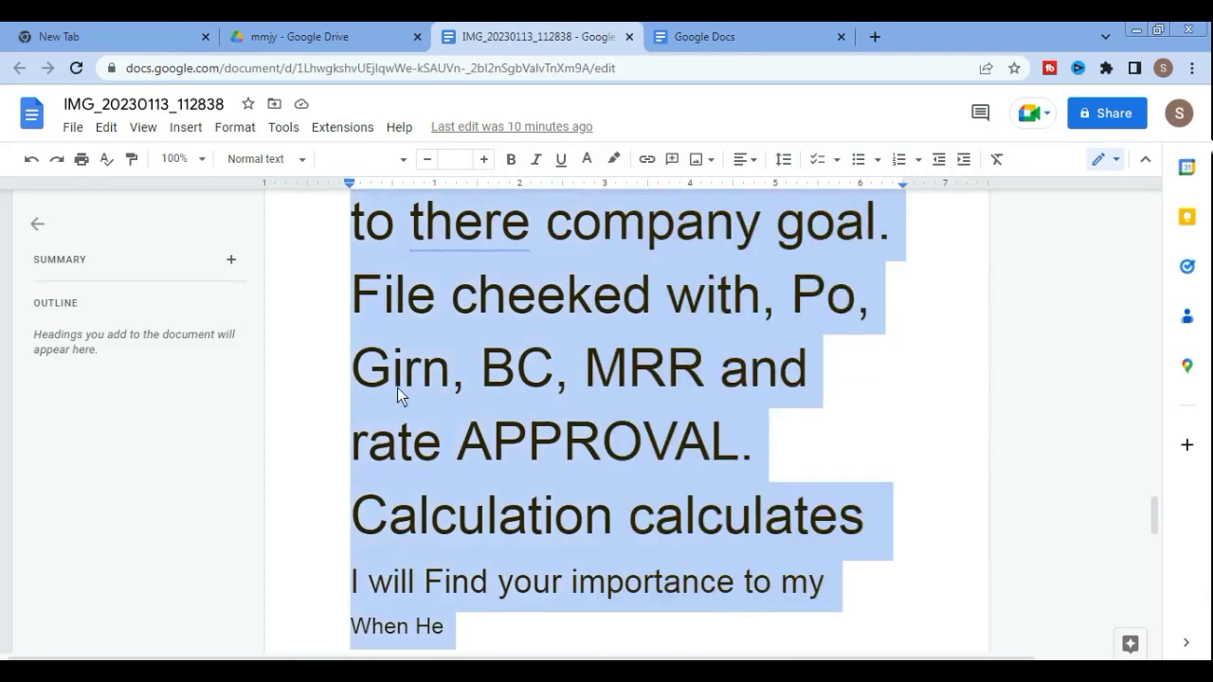
Minimize Chrome and launch Microsoft Office Word 2007 with a blank Document1.
click(1136, 31)
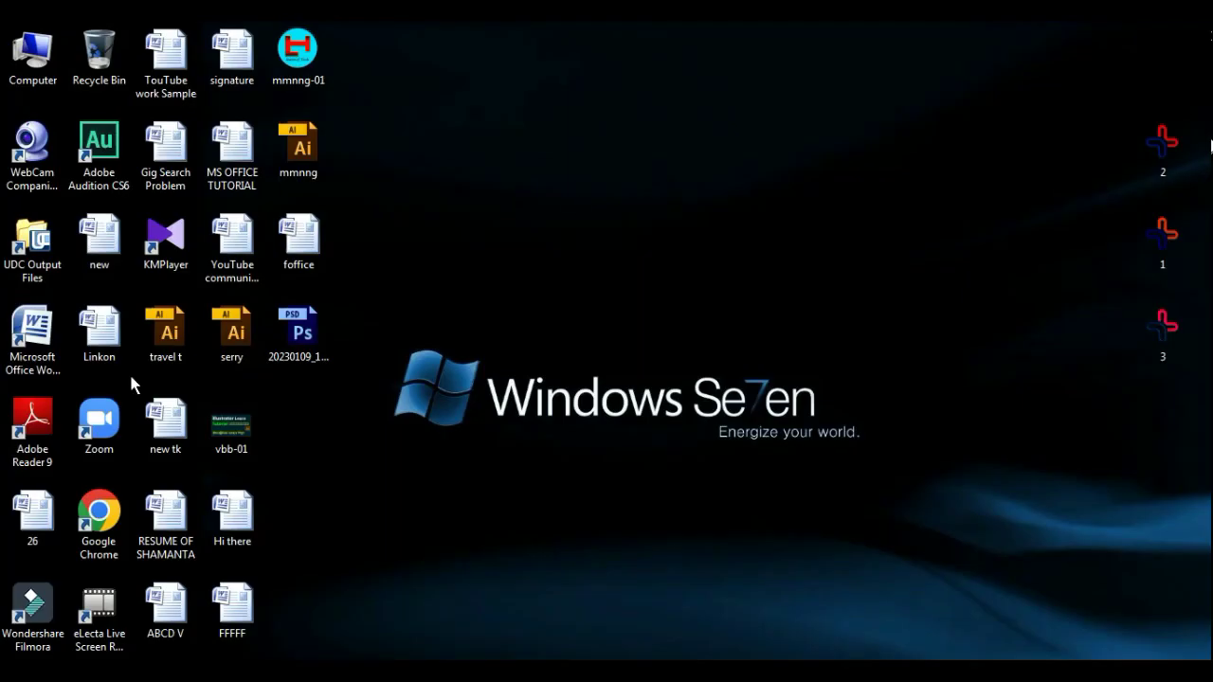
right_click(106, 260)
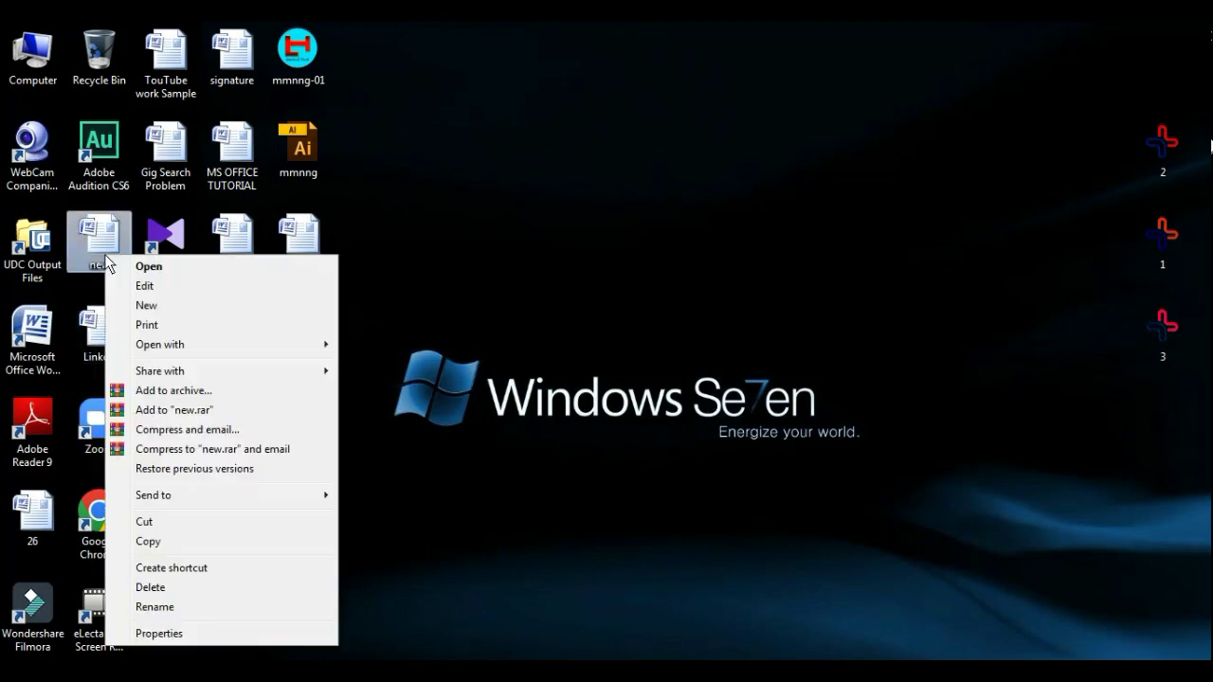
click(376, 280)
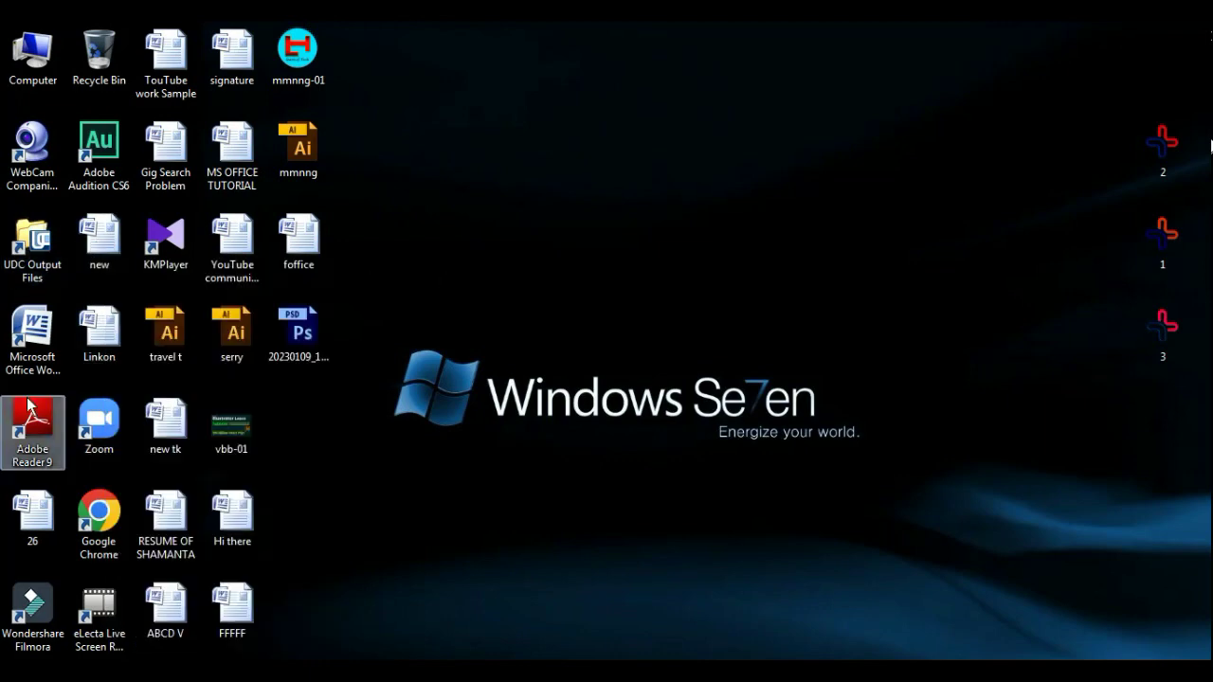
key(super)
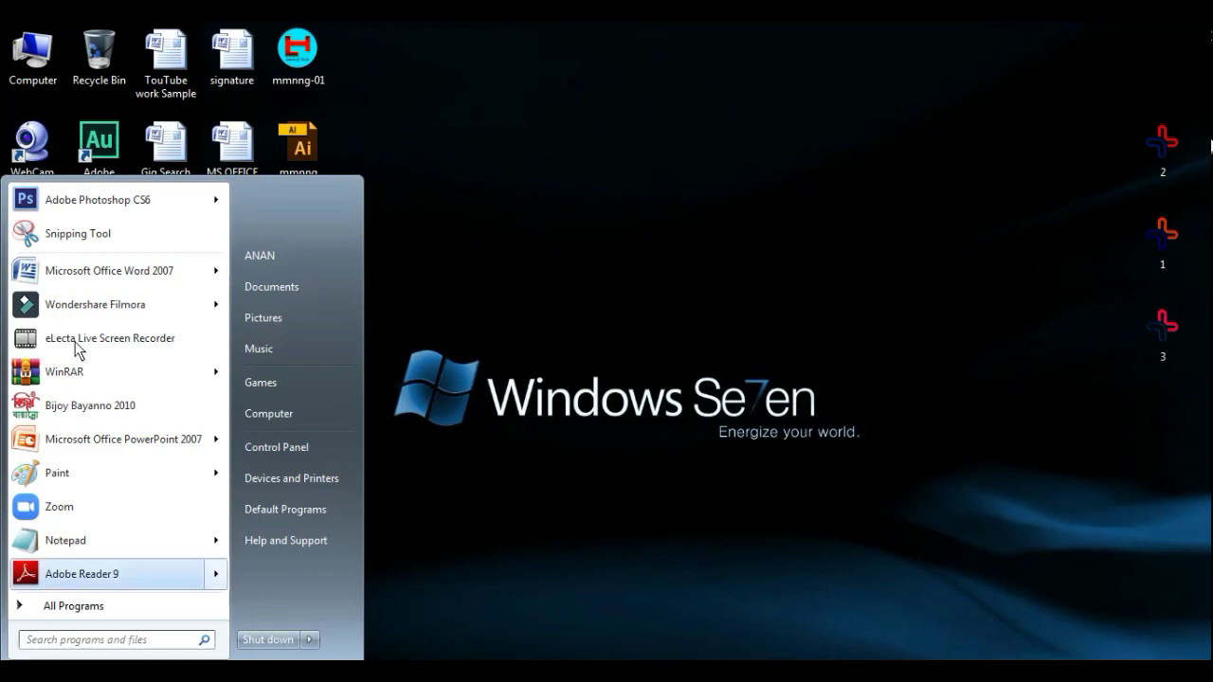
key(Escape)
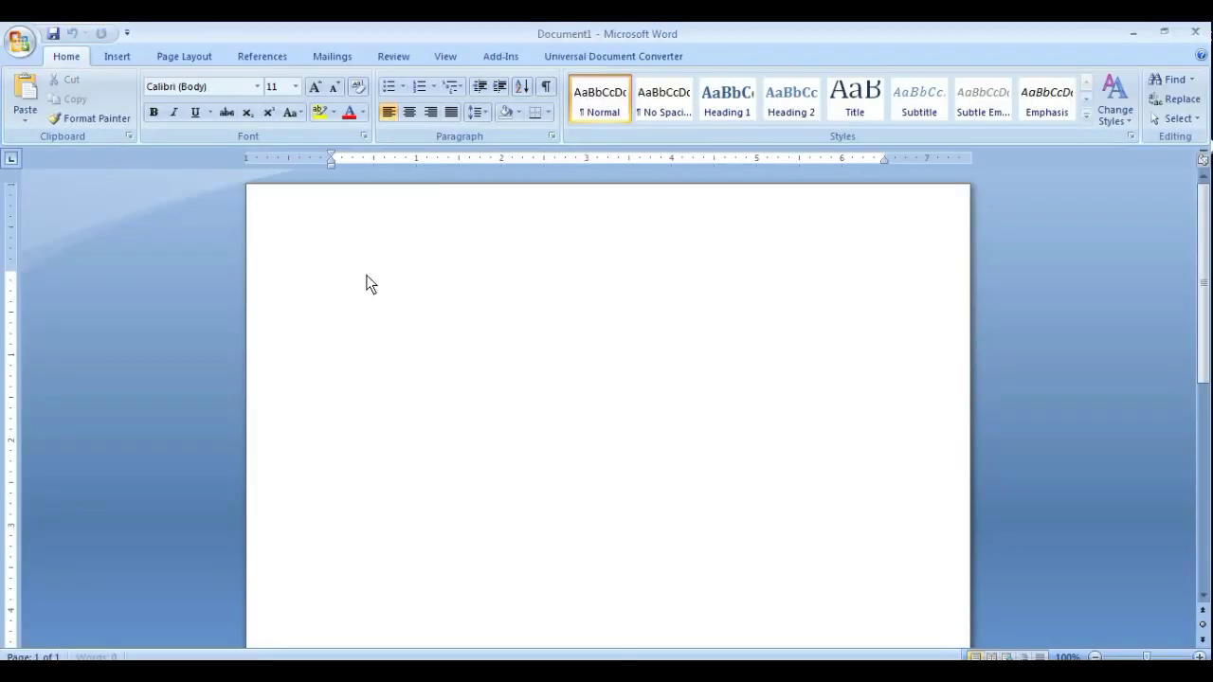
Paste the copied OCR text into Document1 and set its upper portion to 10 pt.
key(ctrl+v)
scroll(366, 284, up, 5)
scroll(425, 396, up, 5)
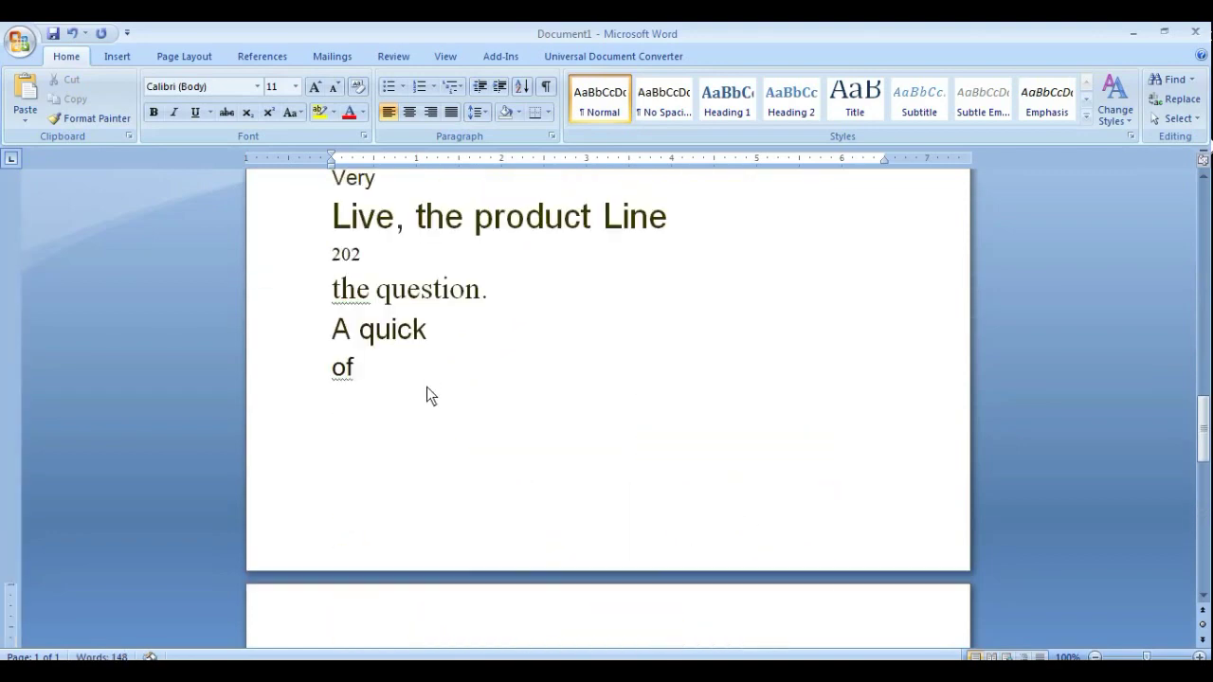
scroll(425, 395, up, 5)
scroll(426, 396, up, 5)
scroll(426, 395, up, 1)
scroll(400, 397, up, 10)
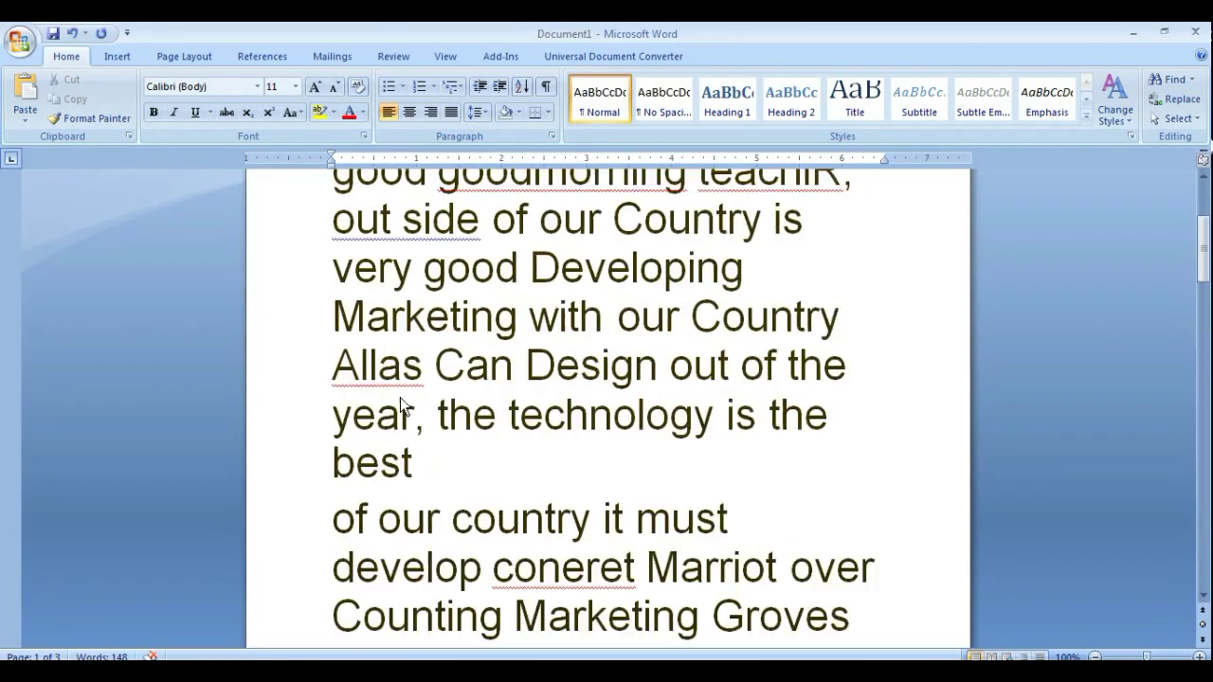
scroll(400, 397, up, 3)
drag(376, 307, 729, 600)
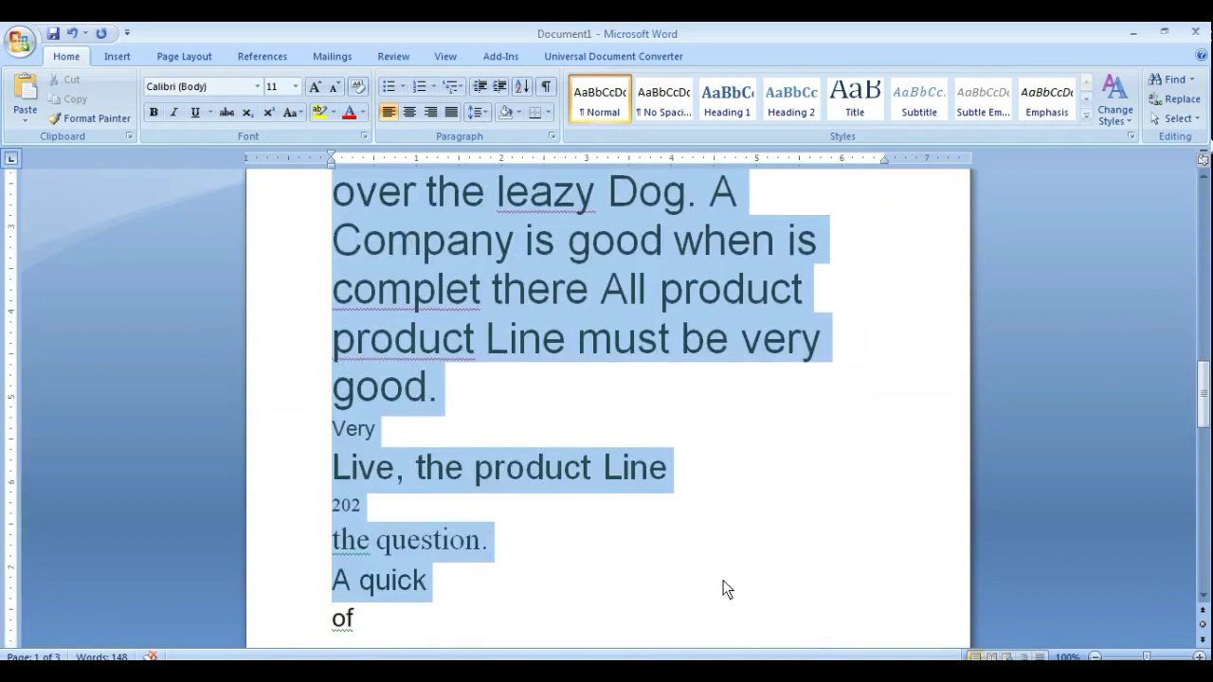
drag(711, 602, 707, 618)
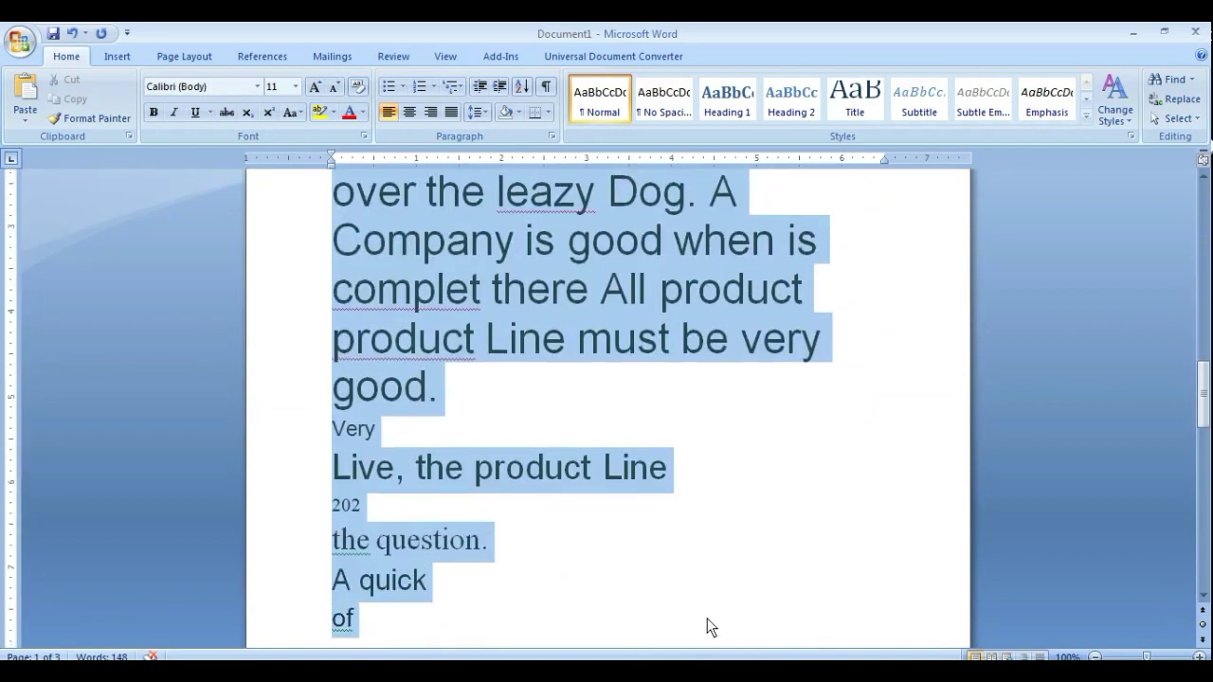
click(295, 86)
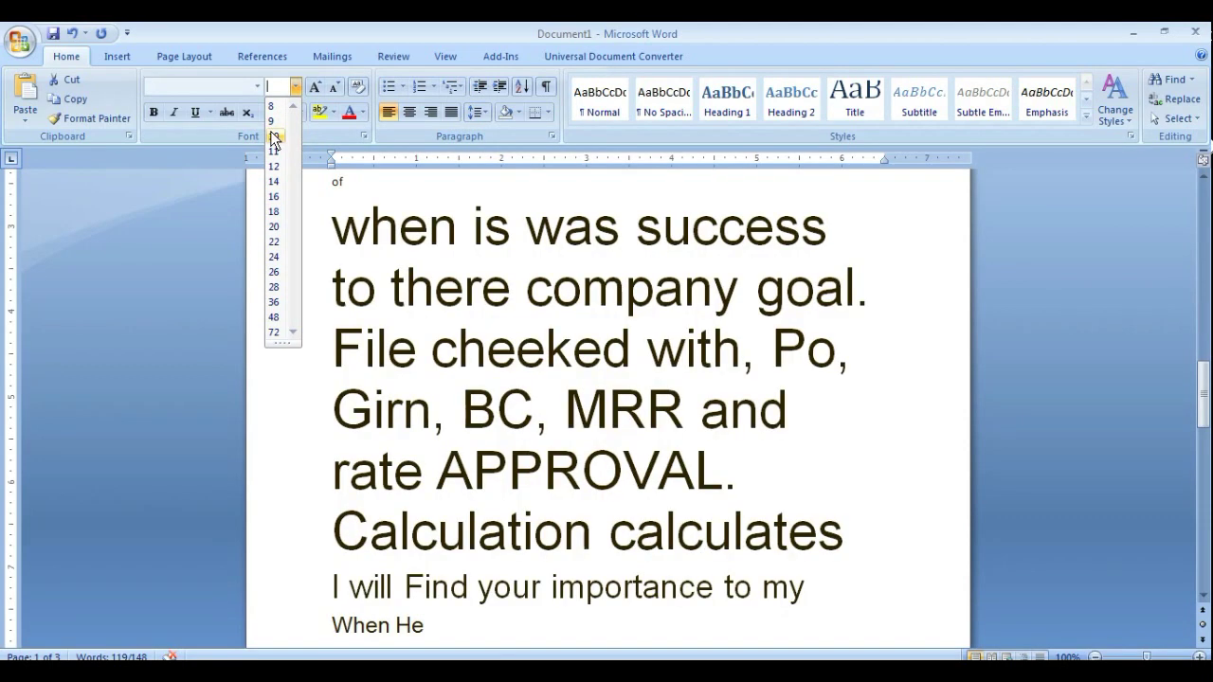
click(275, 138)
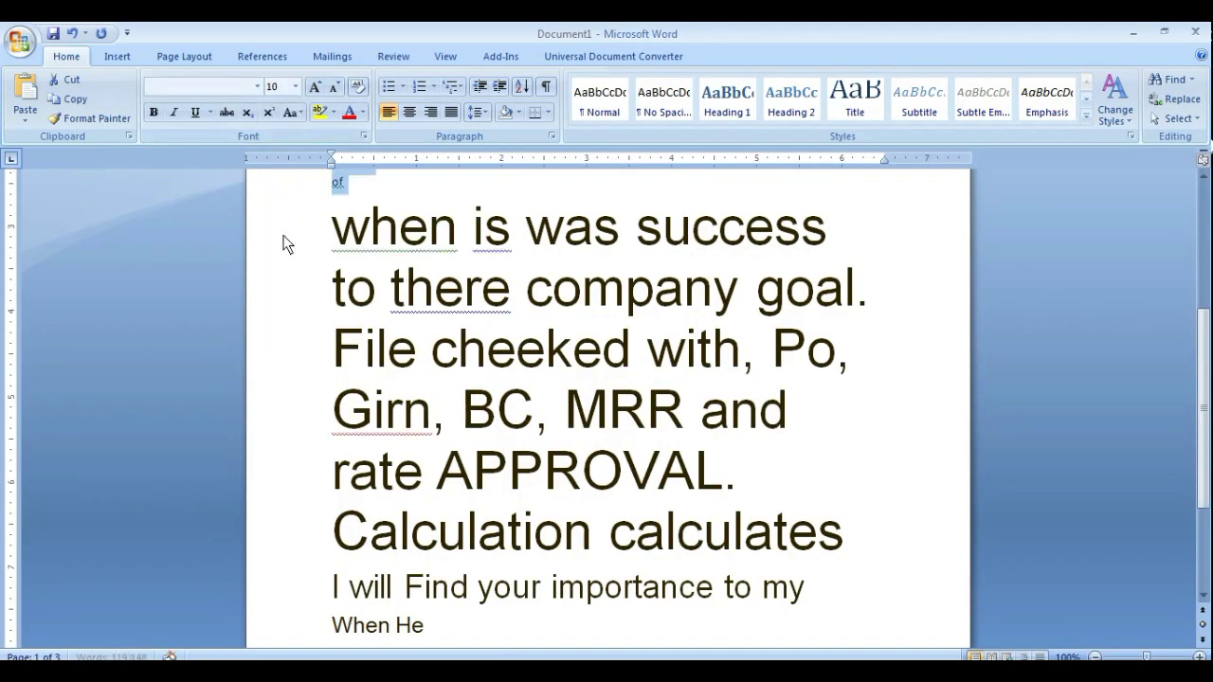
Set the lower portion of the pasted text to 11 pt.
scroll(464, 540, up, 5)
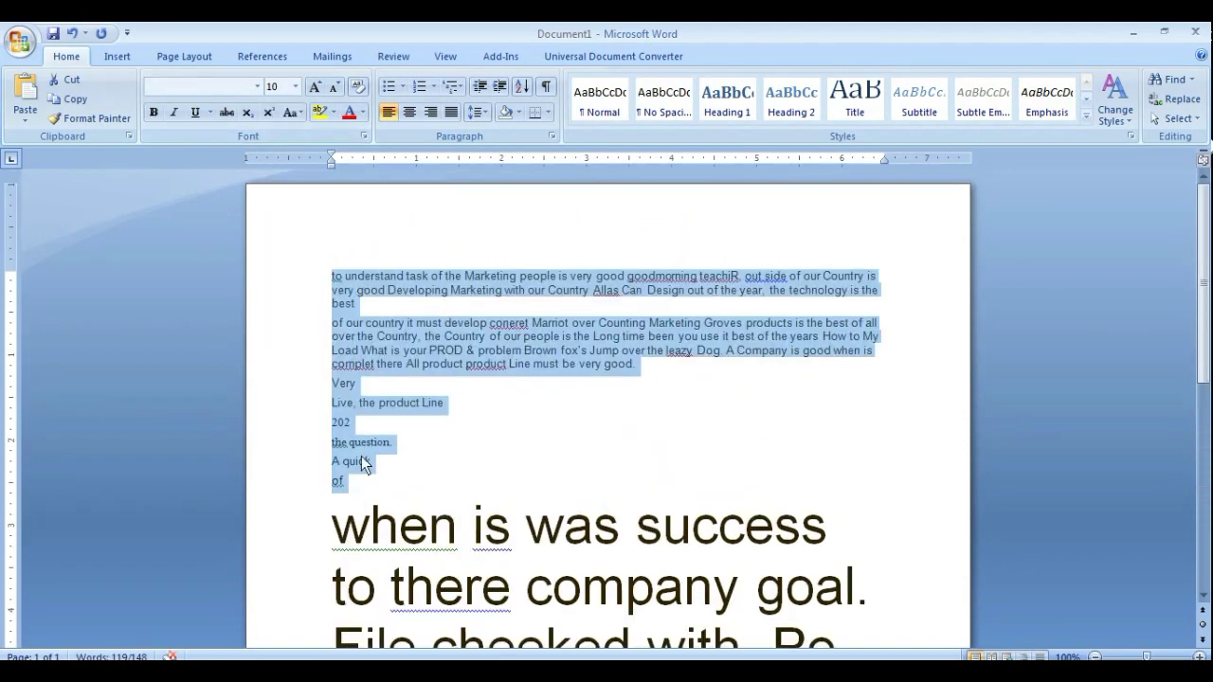
drag(332, 526, 721, 613)
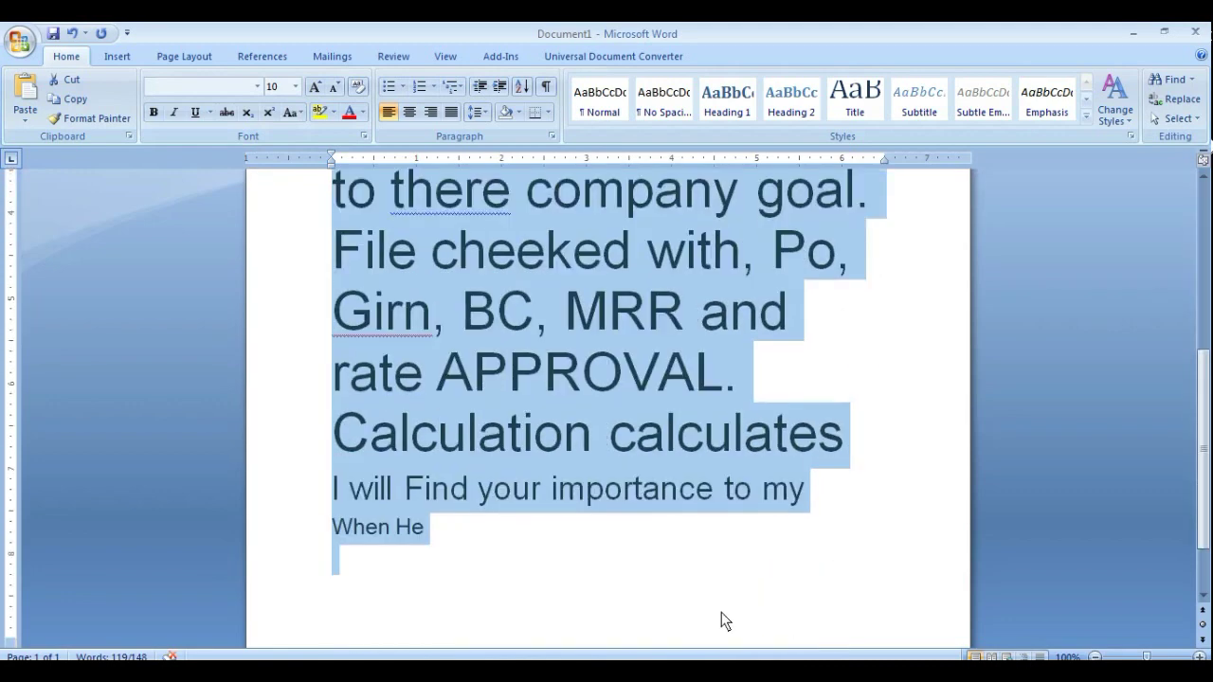
click(295, 86)
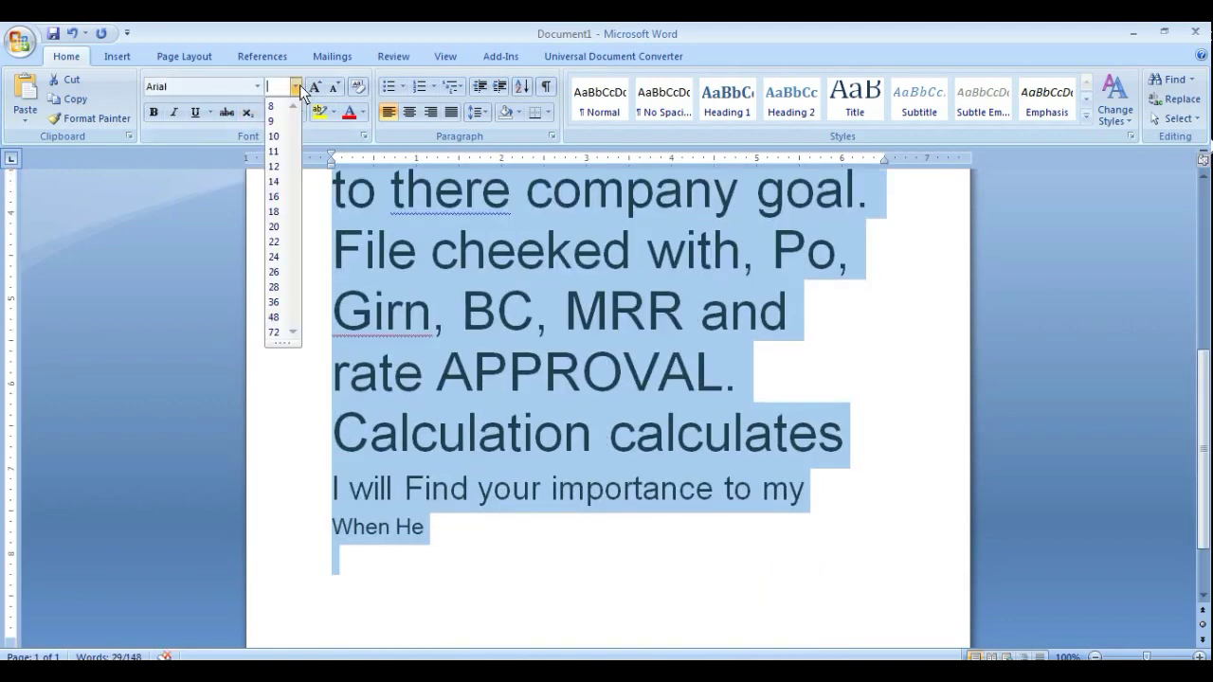
click(273, 151)
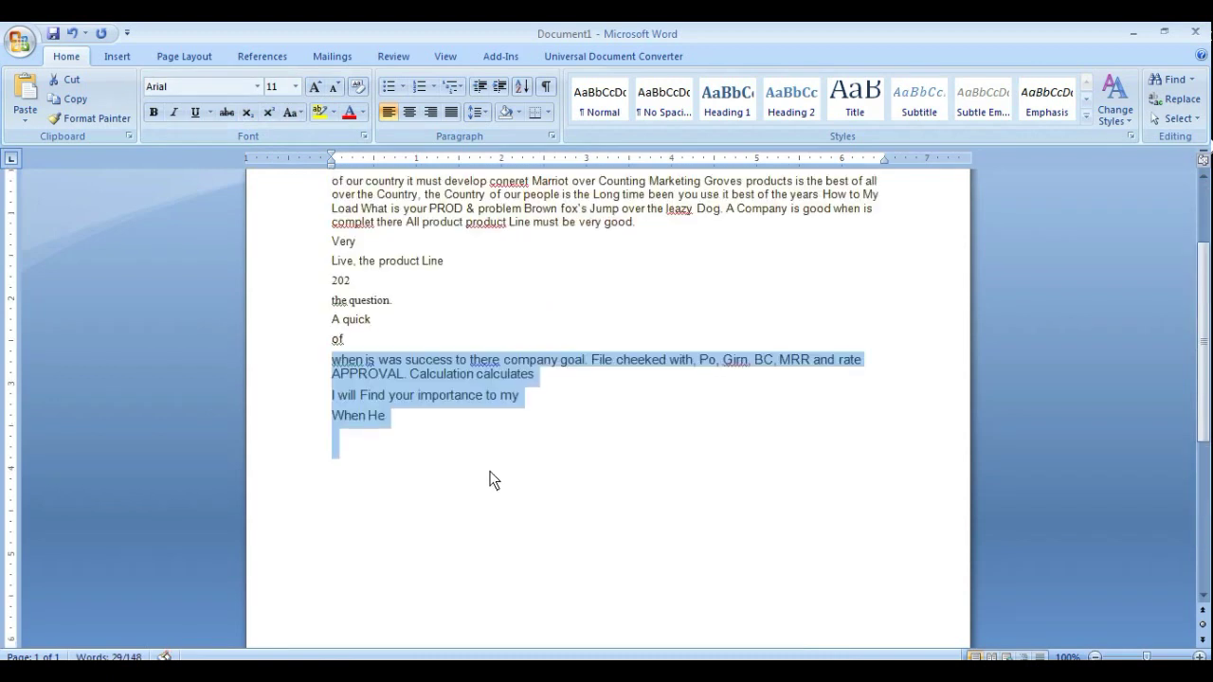
click(767, 443)
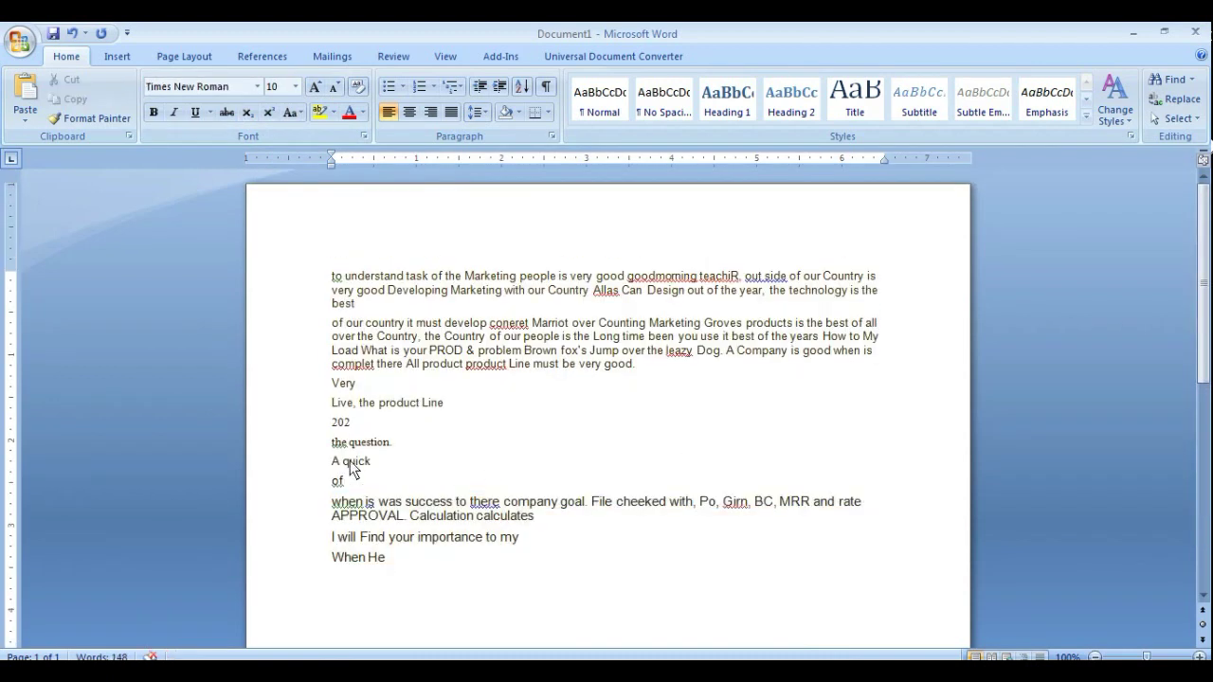
Make the whole body text, down to "When He", 14 pt.
drag(322, 278, 809, 562)
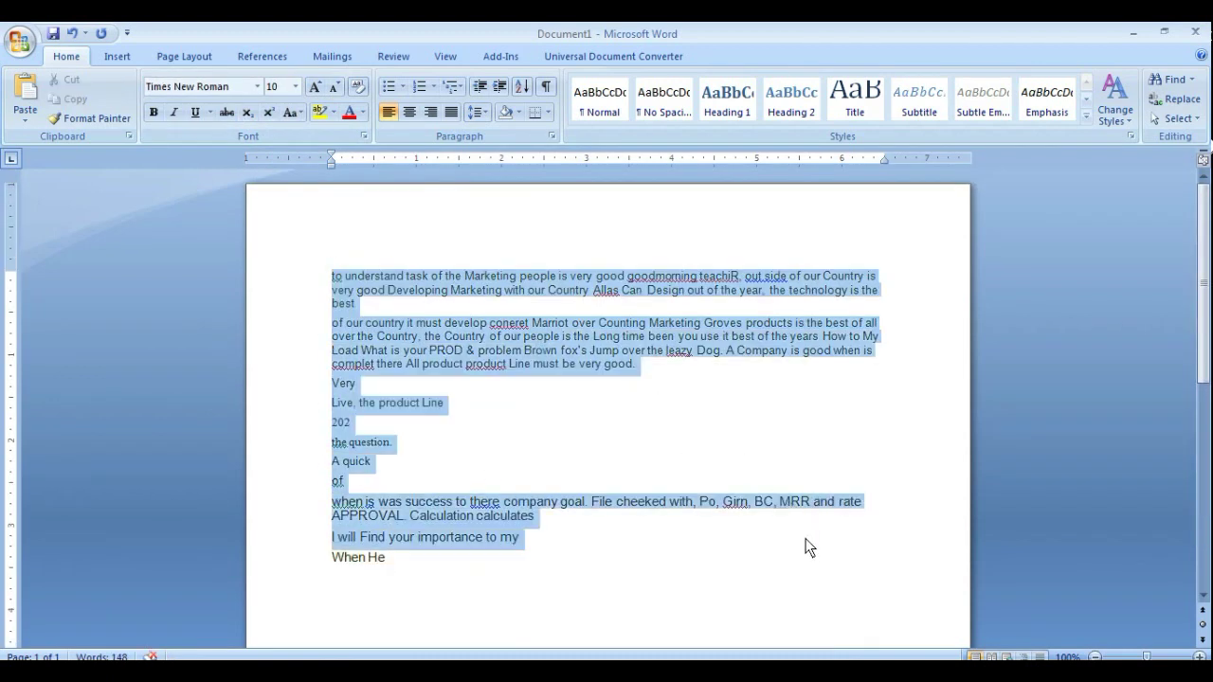
click(294, 86)
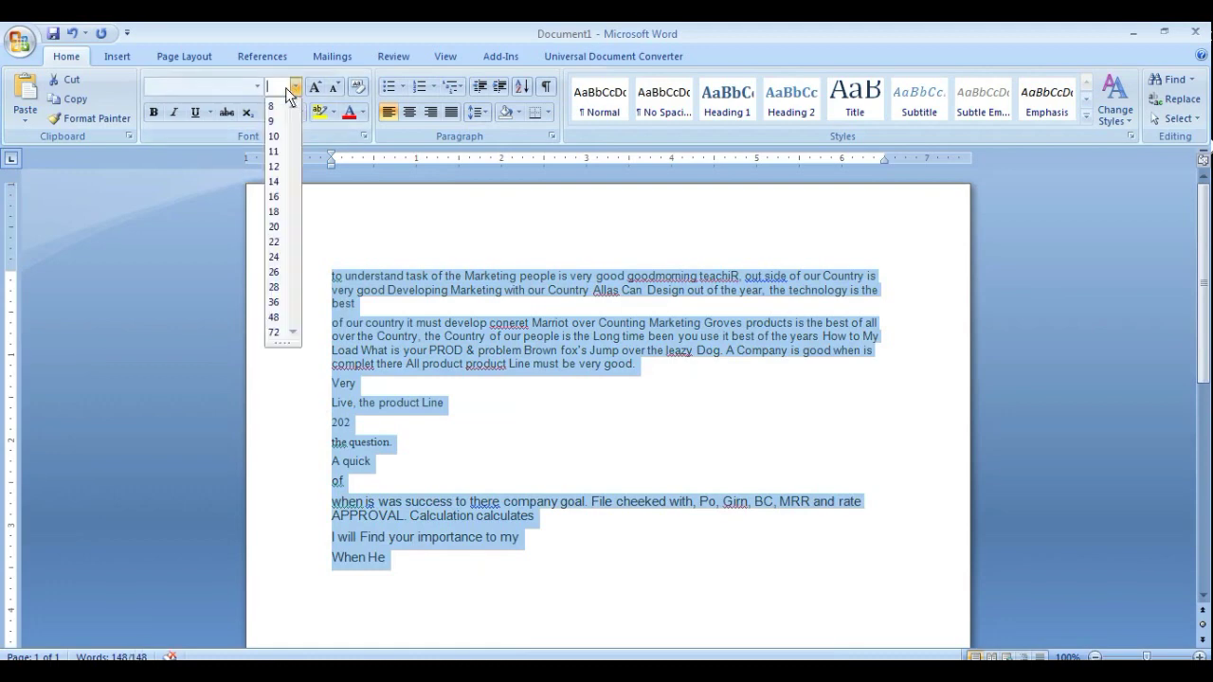
click(273, 182)
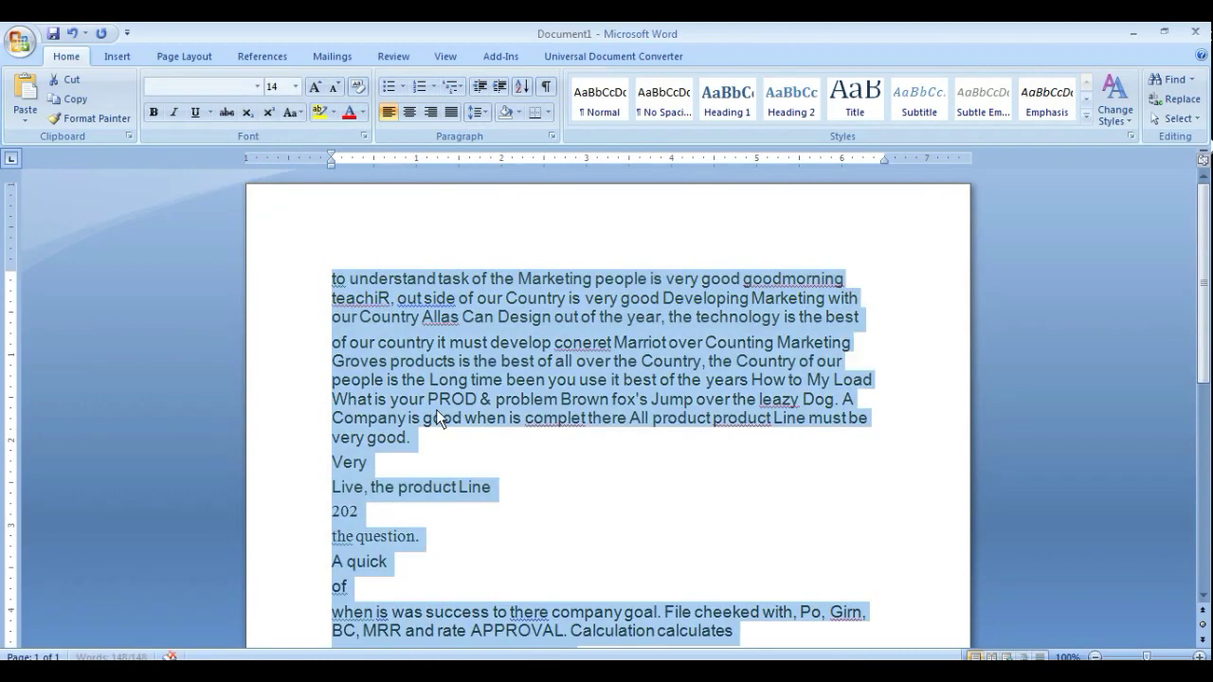
click(770, 436)
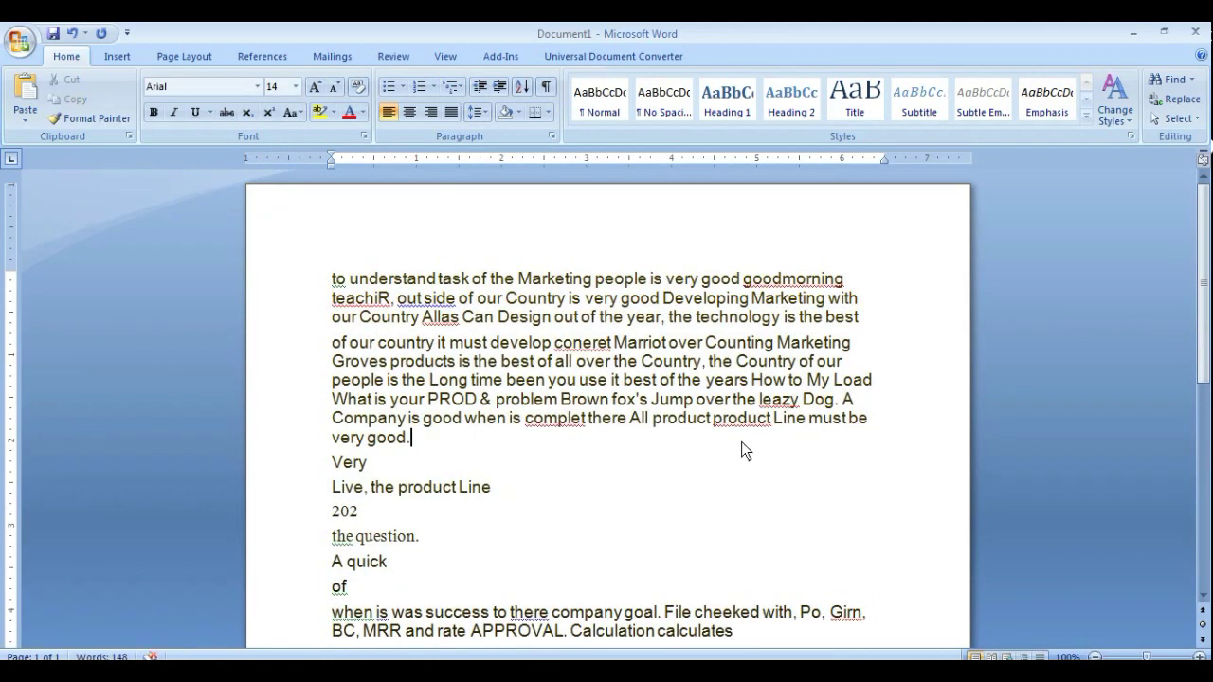
Remove the extra space before "task" and minimize the Word window.
click(439, 280)
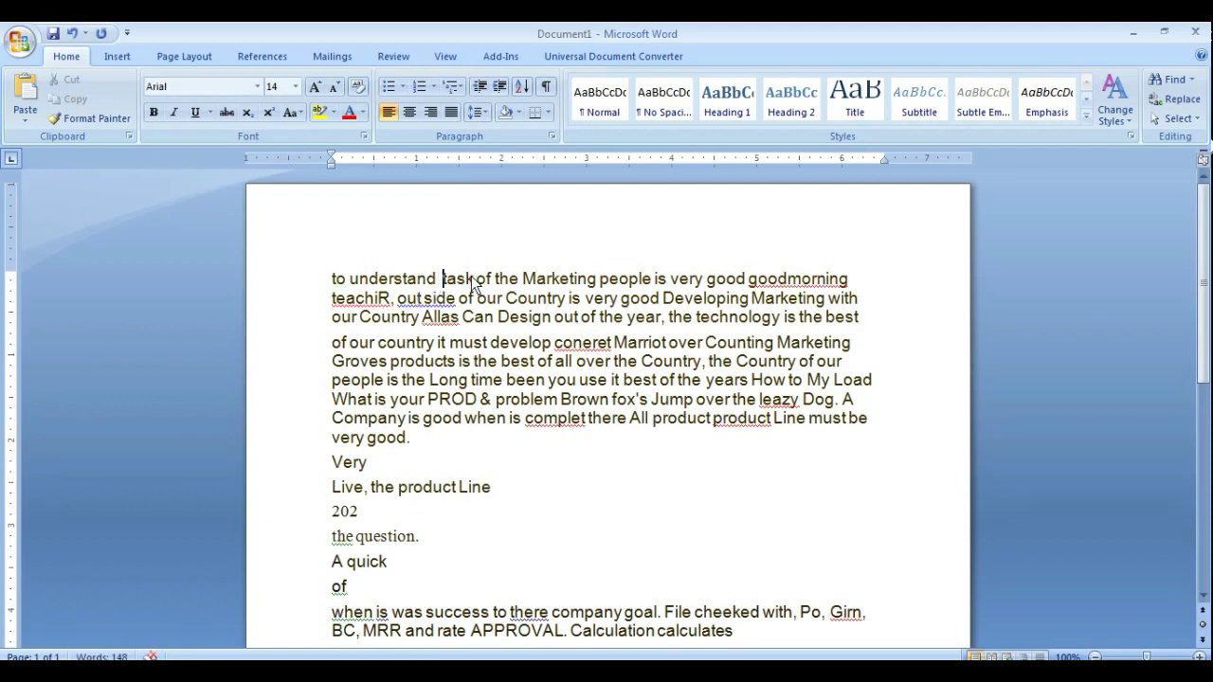
key(BackSpace)
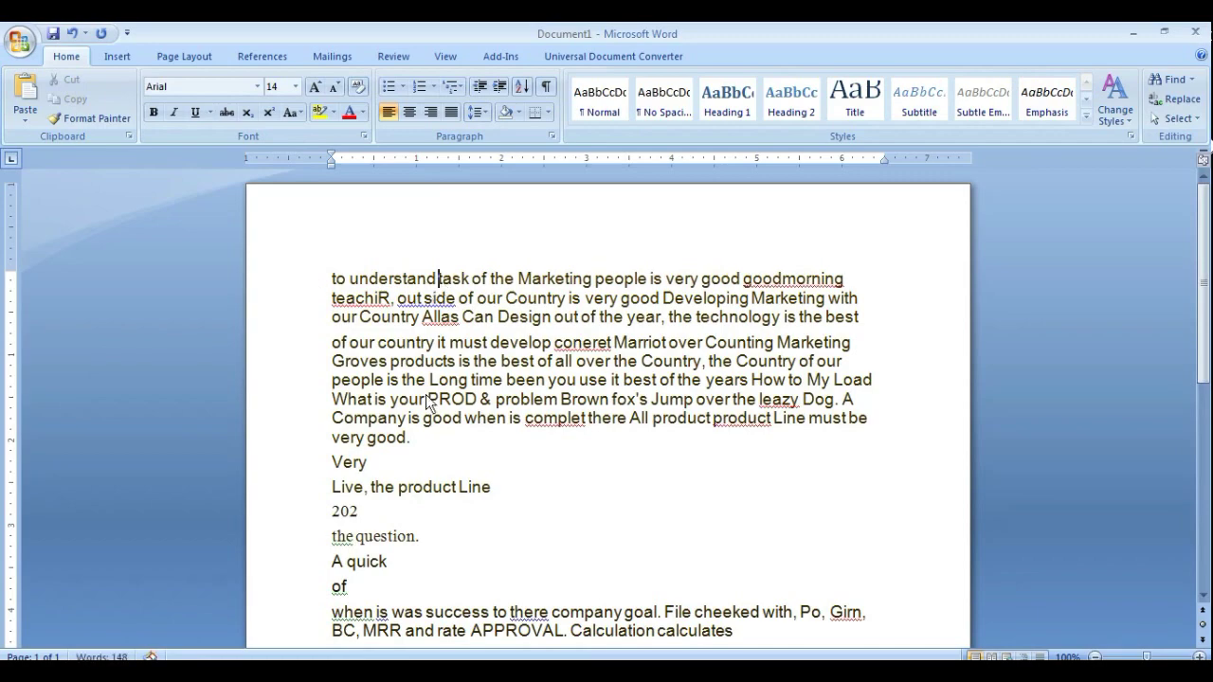
scroll(610, 431, down, 3)
scroll(609, 431, up, 2)
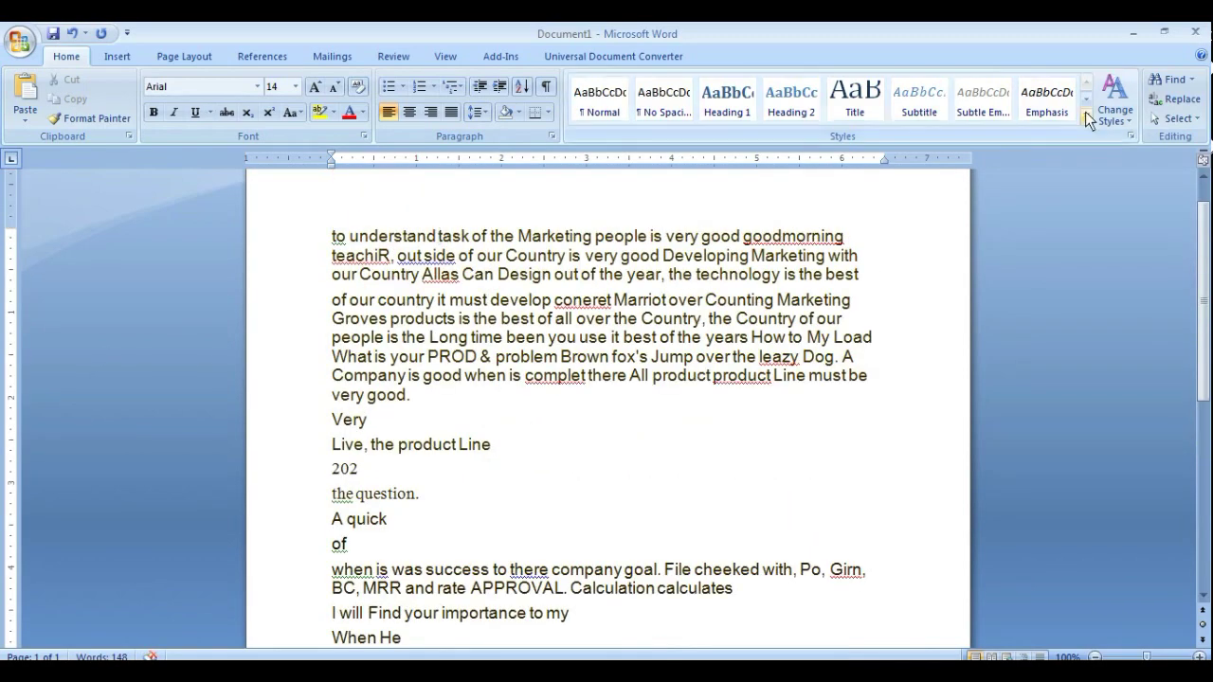
click(1134, 34)
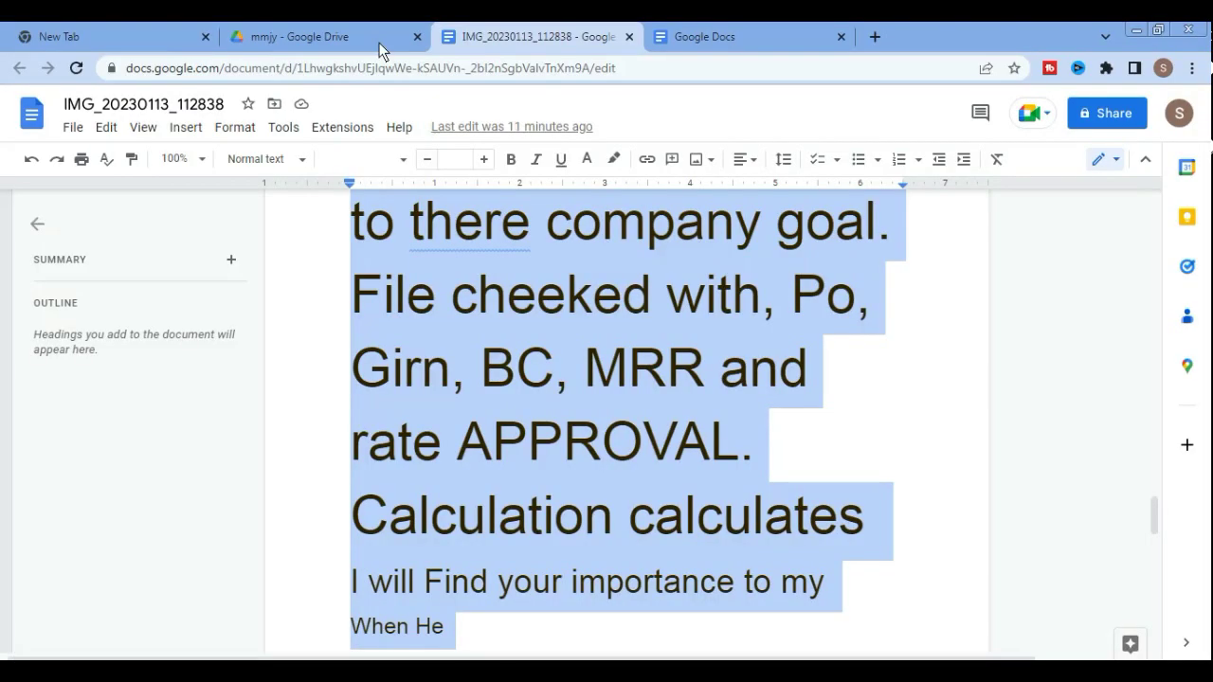
Close the IMG_20230113_112838 document and open 20230110_192900.jpg with Google Docs.
click(628, 36)
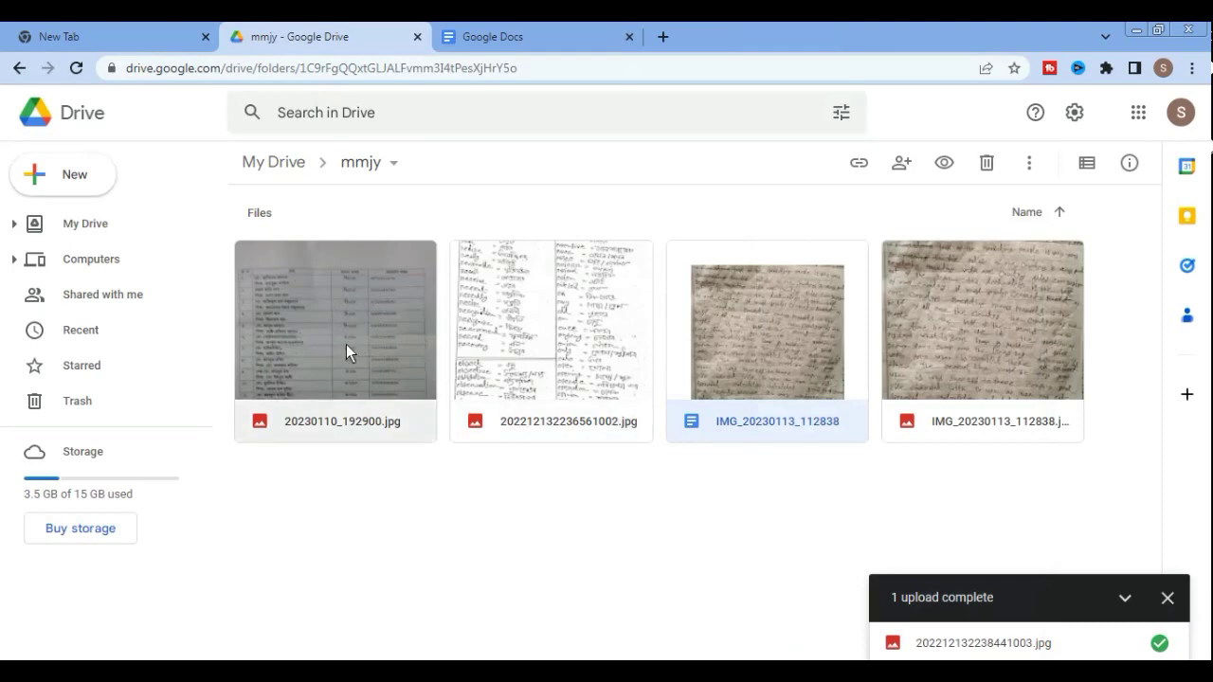
right_click(302, 288)
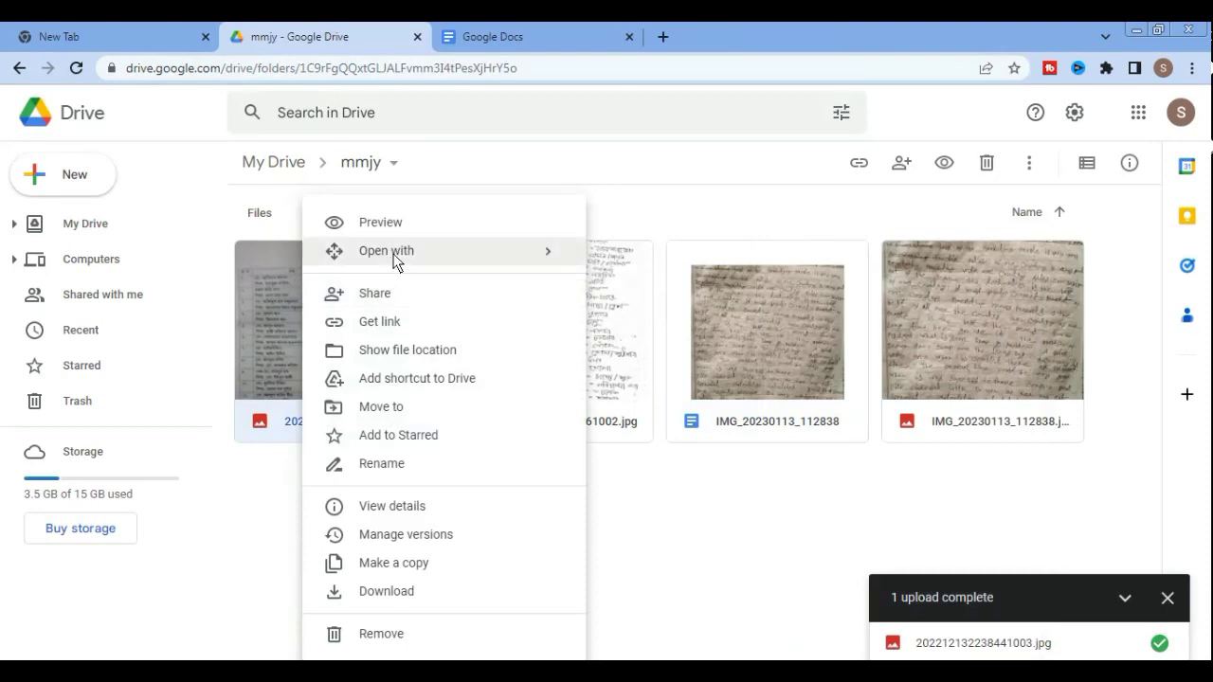
mouse_move(387, 251)
click(690, 263)
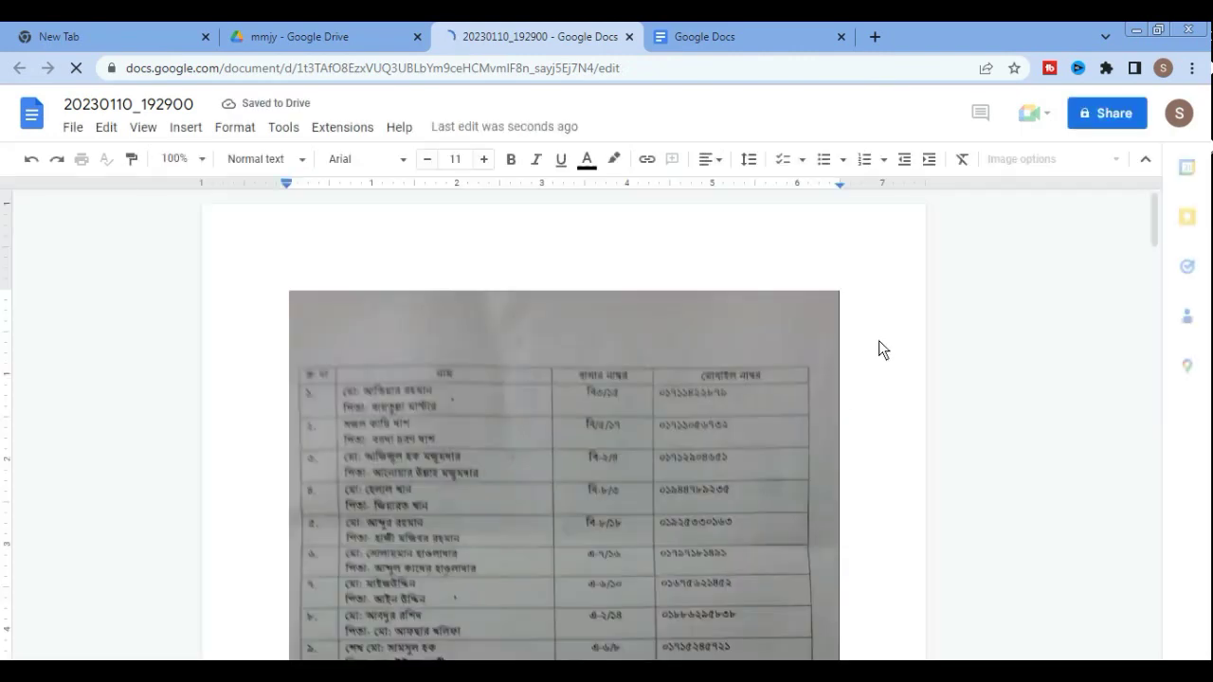
scroll(879, 340, down, 1)
scroll(555, 302, down, 2)
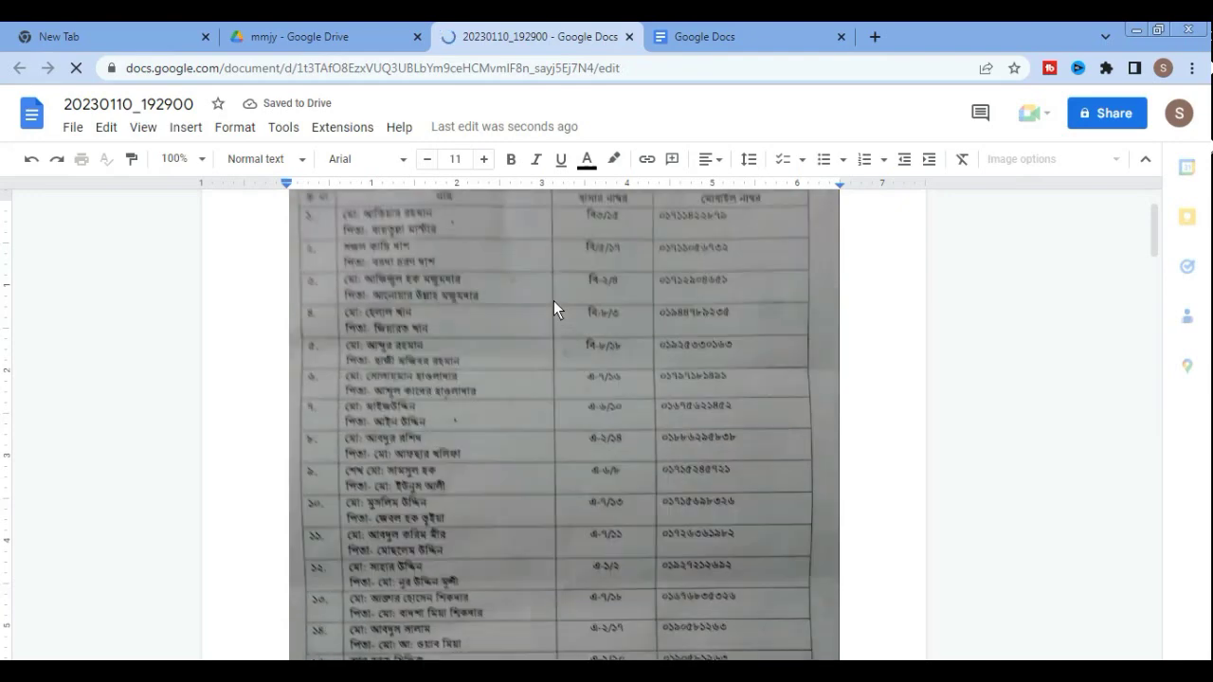
scroll(555, 303, down, 2)
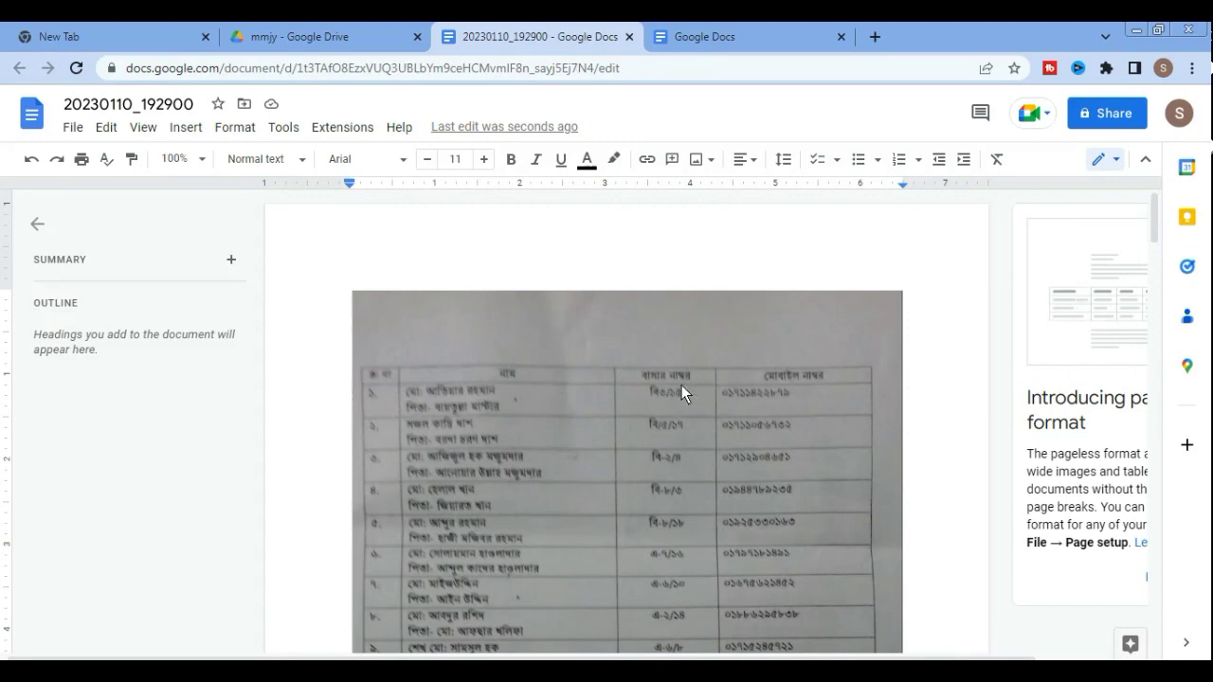
scroll(830, 377, down, 2)
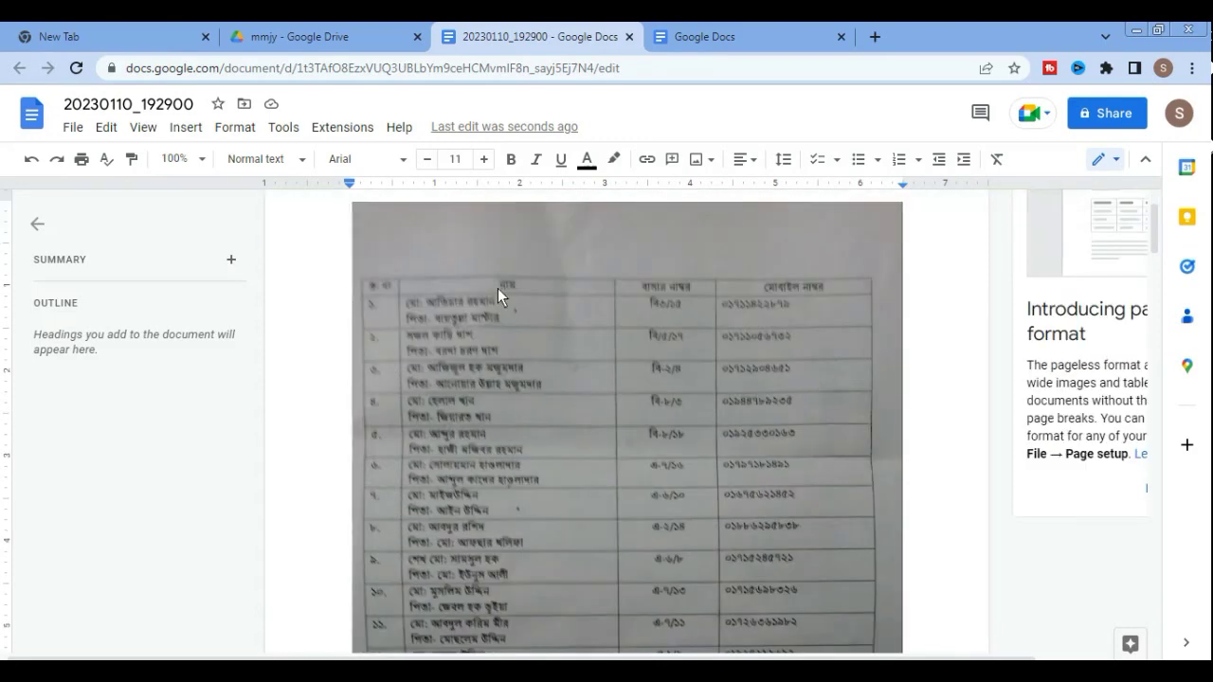
scroll(493, 294, down, 1)
scroll(486, 301, down, 2)
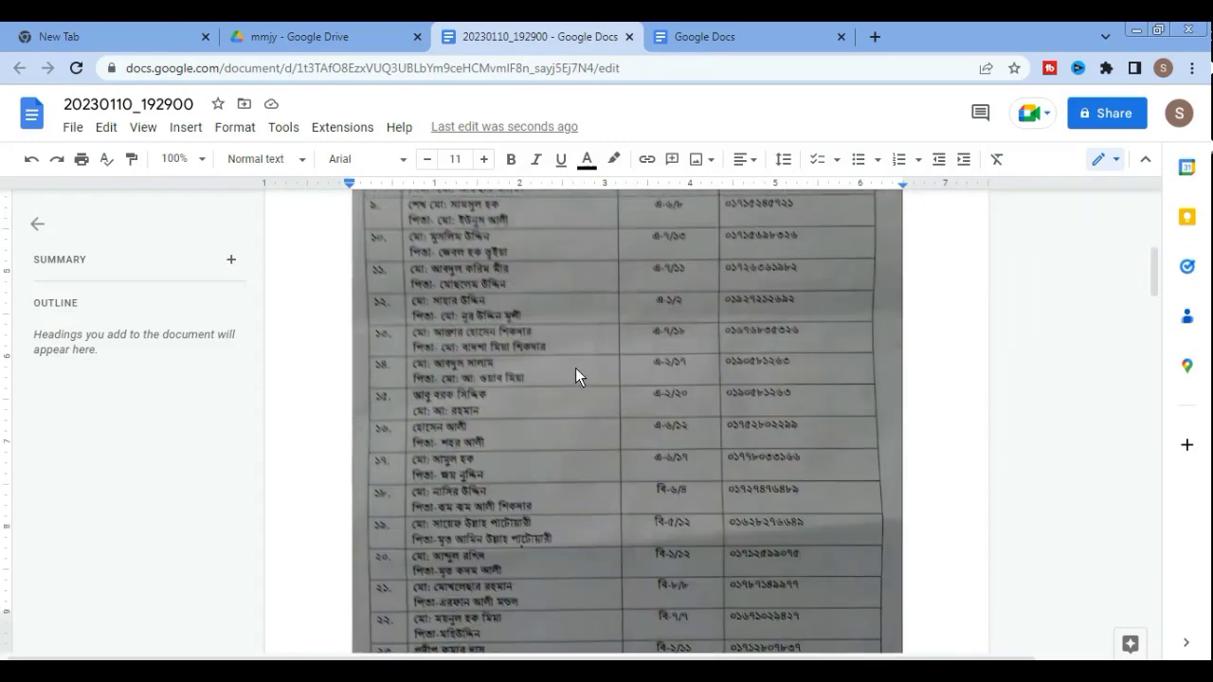
scroll(575, 376, down, 3)
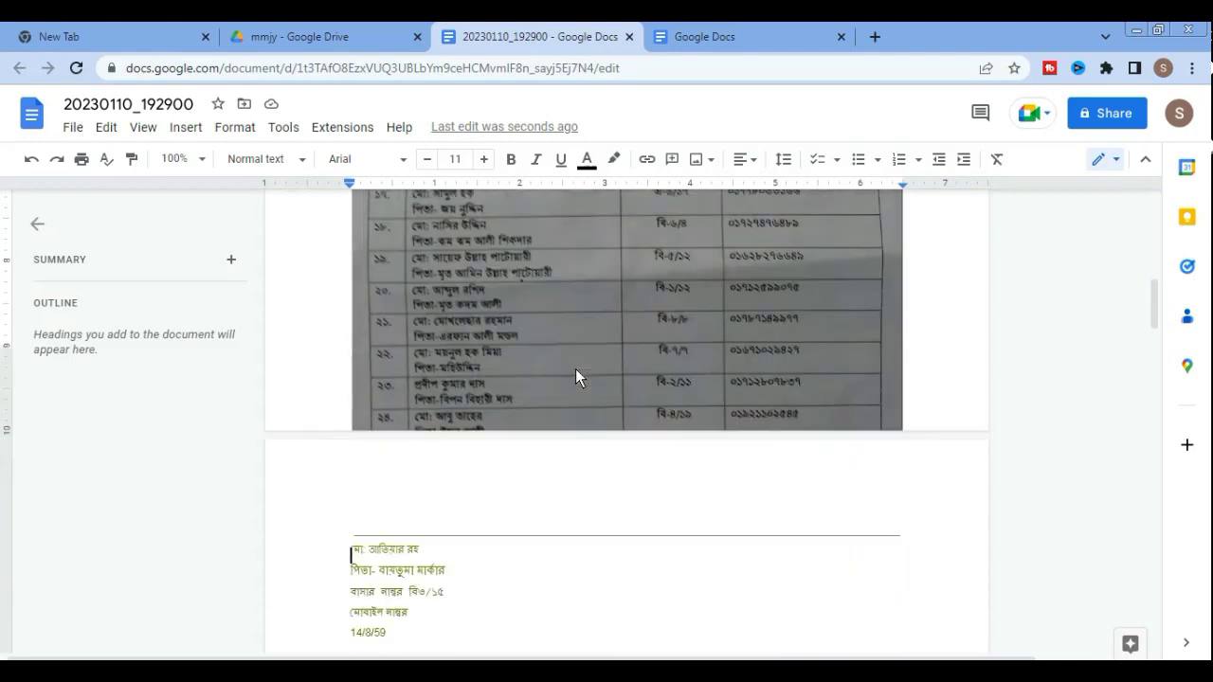
scroll(575, 375, down, 2)
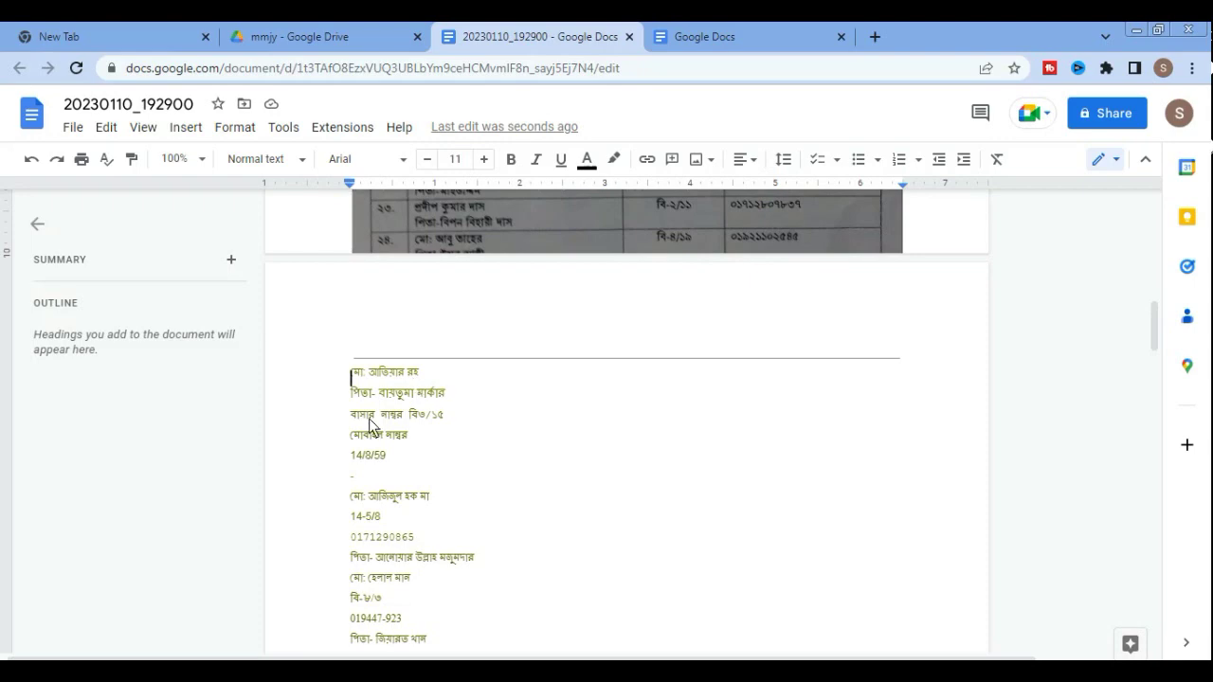
scroll(419, 417, up, 6)
scroll(421, 416, up, 2)
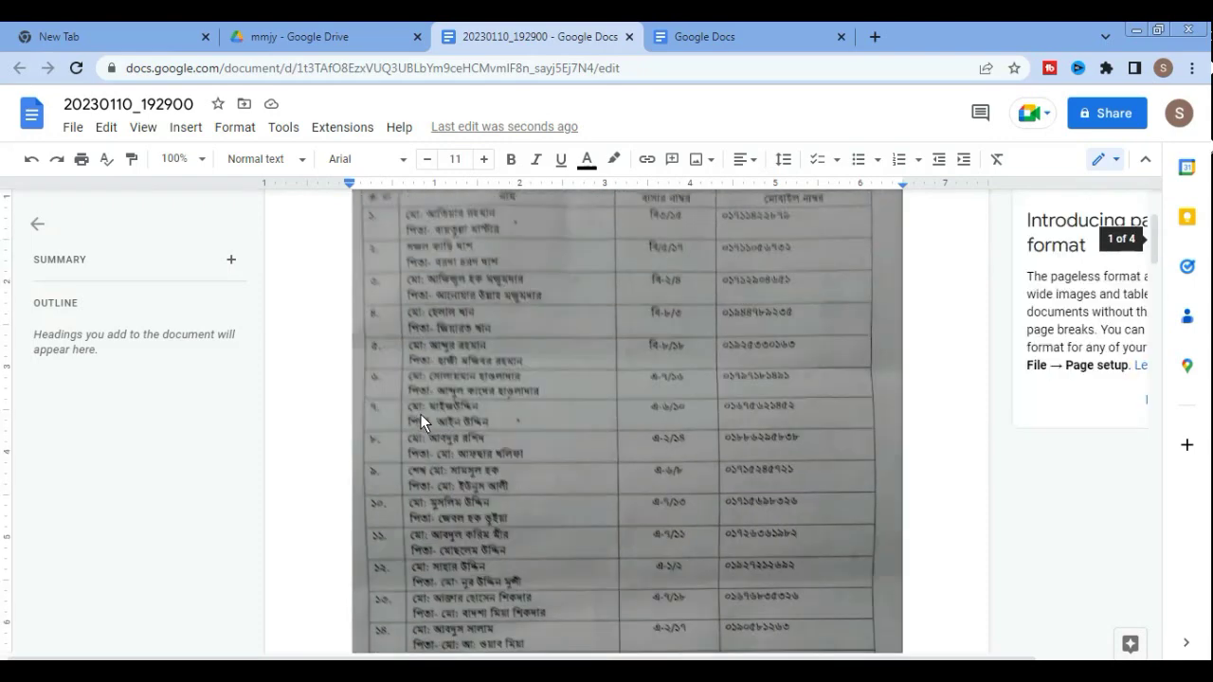
scroll(421, 415, up, 2)
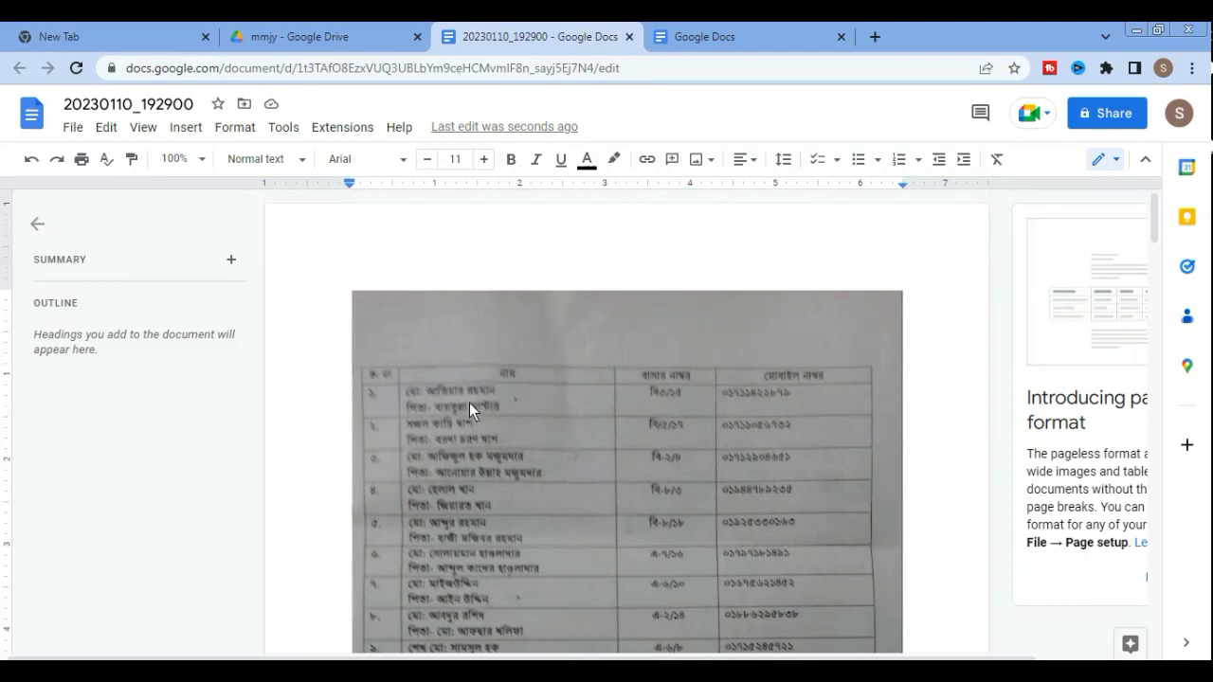
scroll(469, 403, down, 5)
scroll(477, 412, down, 5)
scroll(466, 417, down, 3)
scroll(465, 410, up, 1)
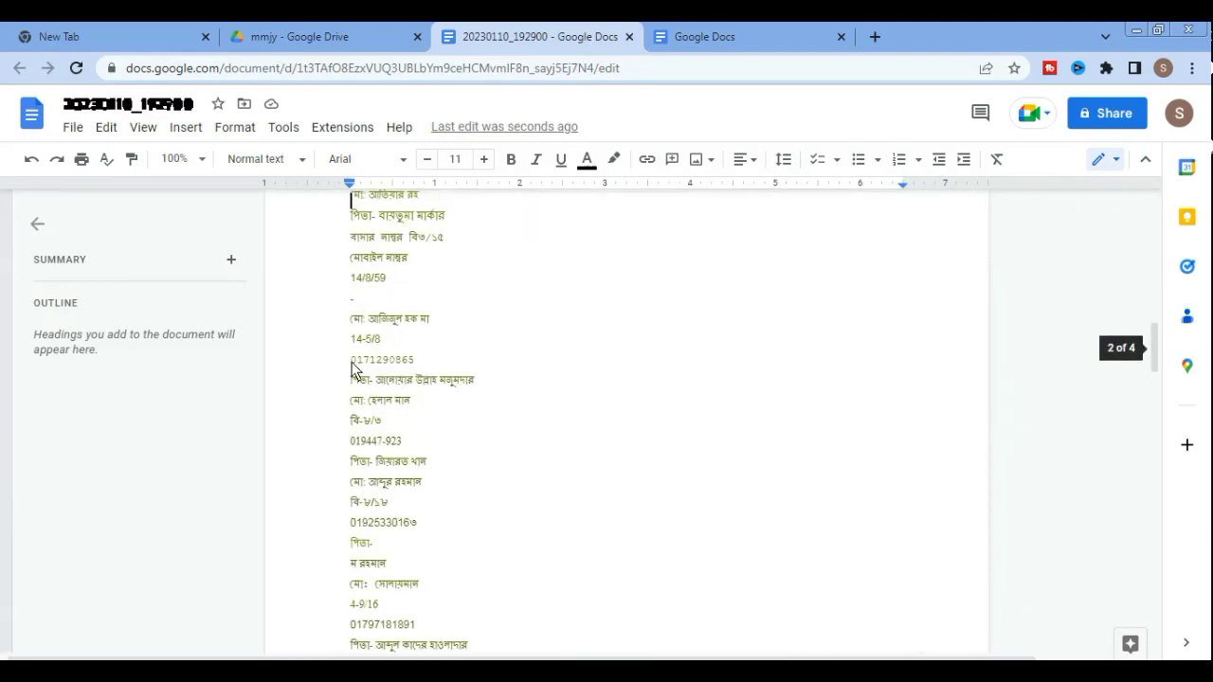
scroll(353, 370, up, 2)
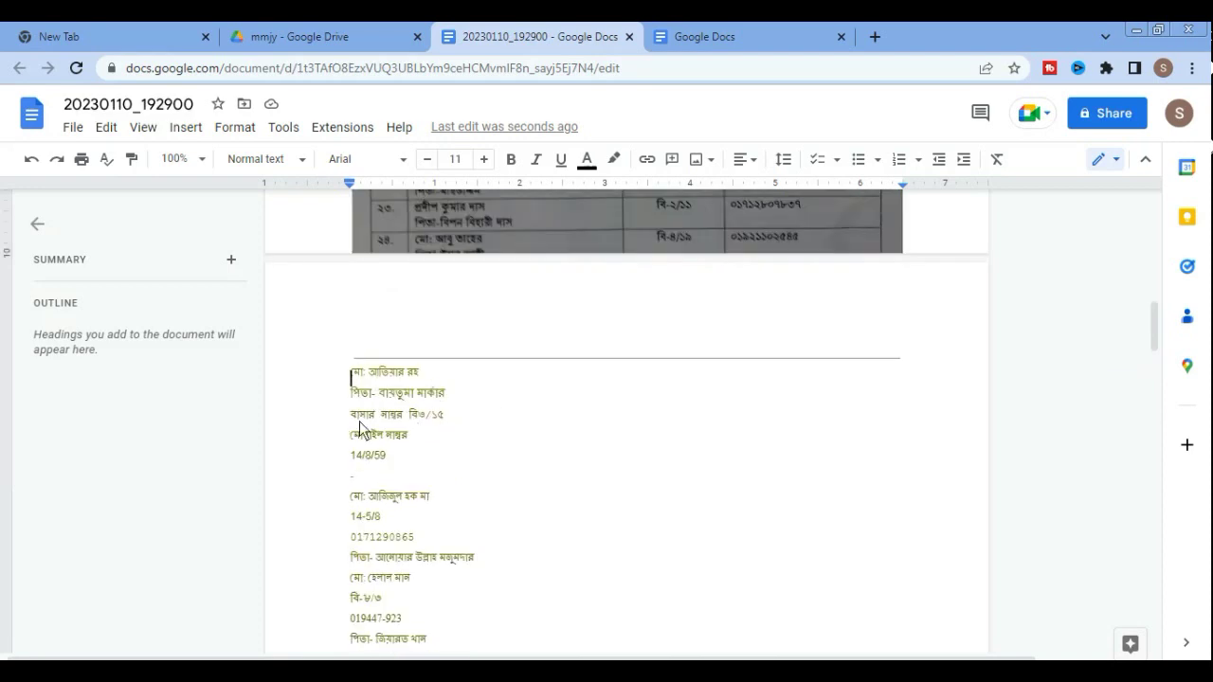
scroll(439, 466, down, 1)
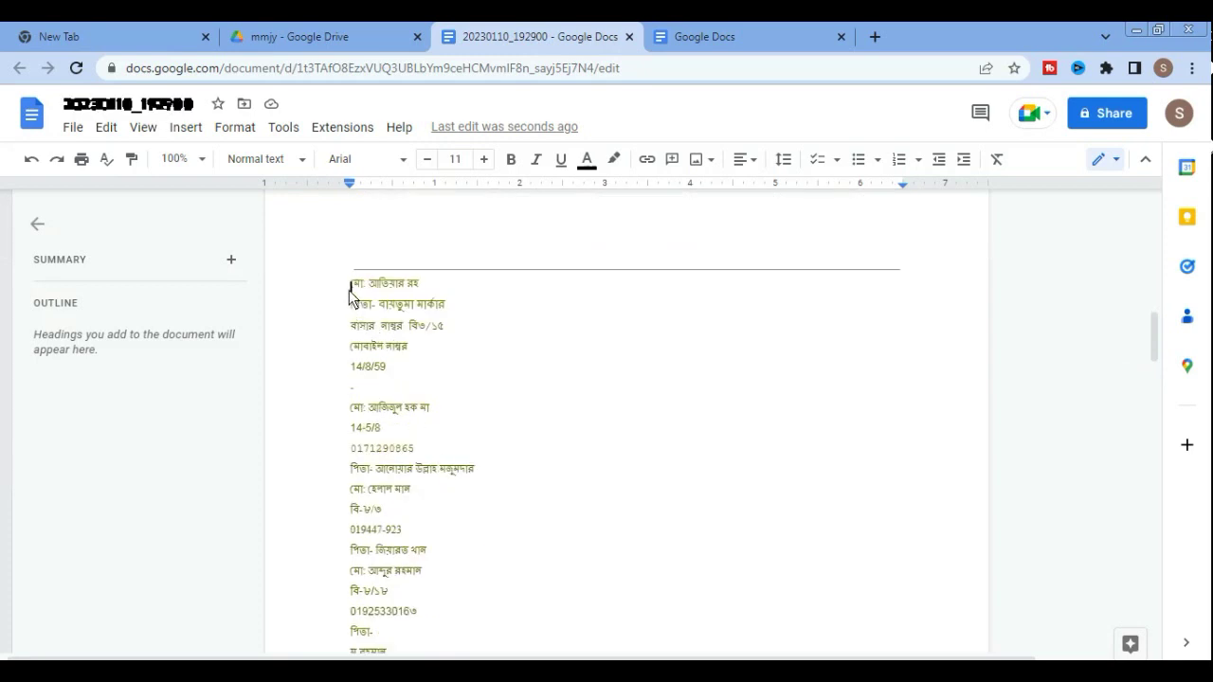
mouse_move(350, 283)
mouse_down()
mouse_move(465, 320)
mouse_move(478, 341)
mouse_up()
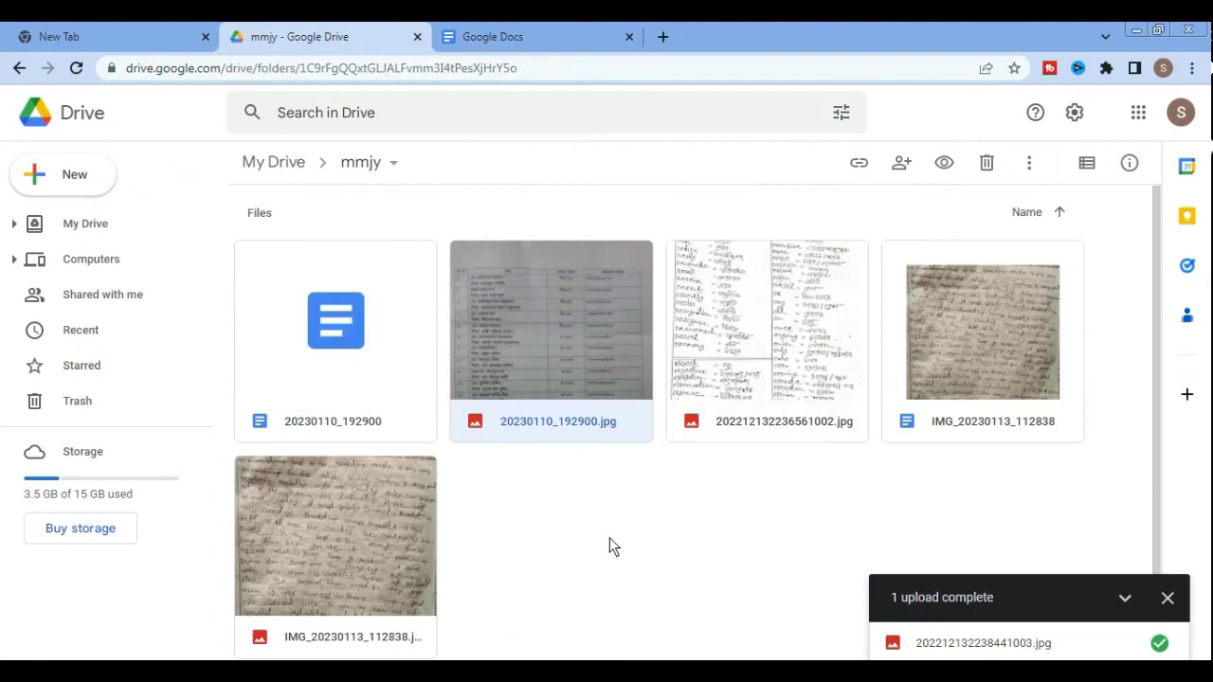
Open 202212132236561002.jpg as a Google Docs document via Open with.
right_click(756, 328)
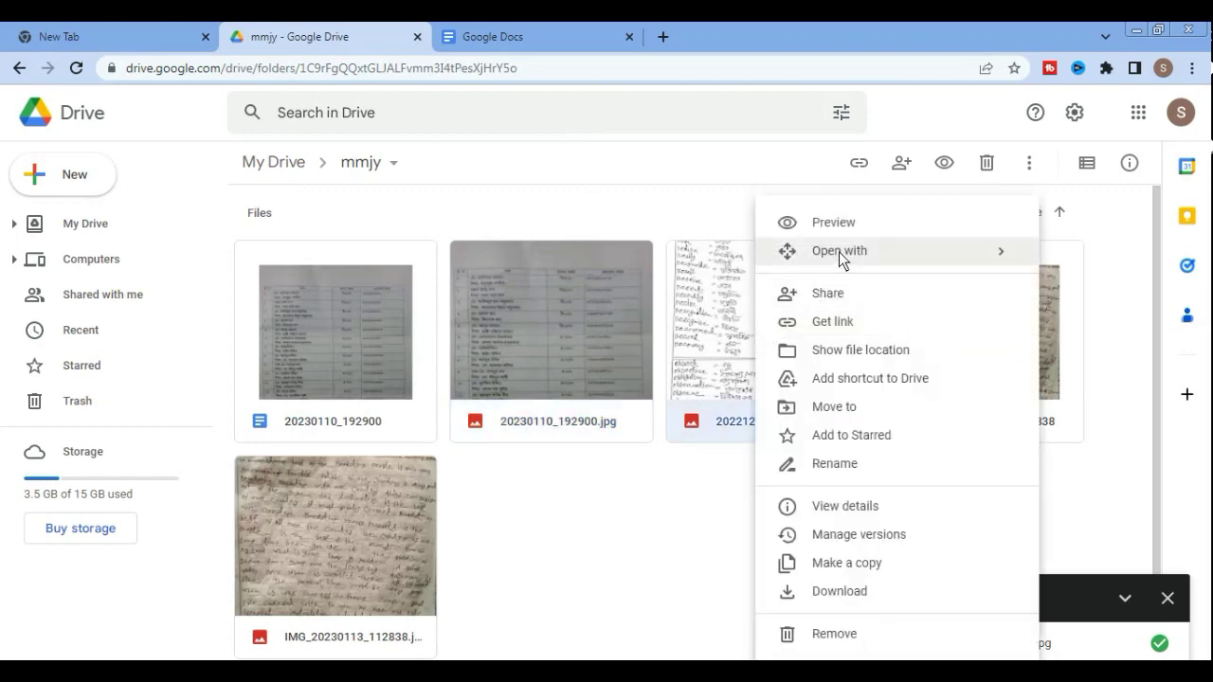
mouse_move(839, 251)
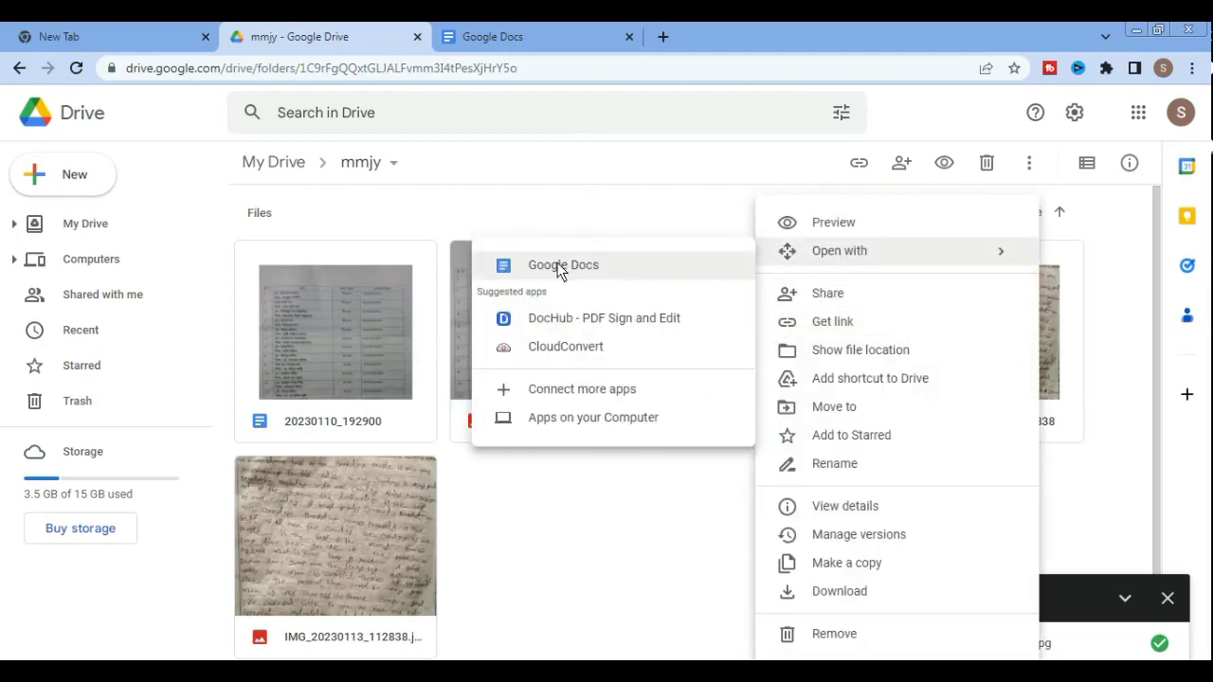
click(561, 268)
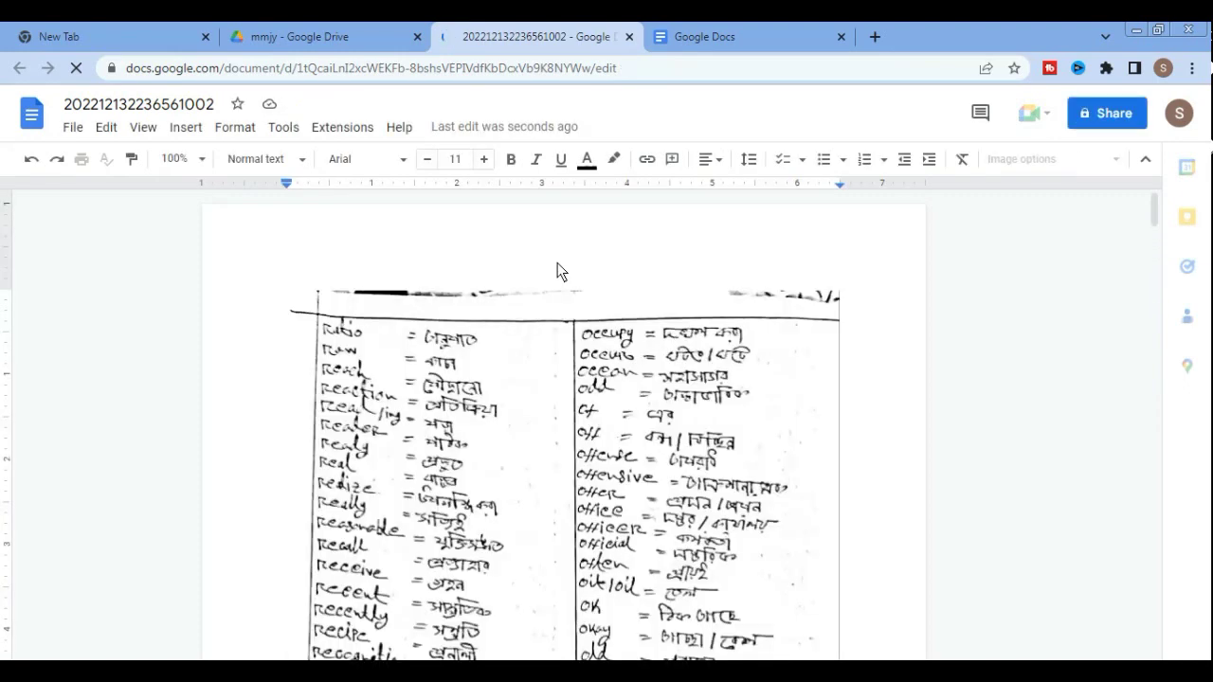
Scroll between the word-list photo and the extracted text beginning "Raw", "Occupy", "Recently".
scroll(417, 380, down, 1)
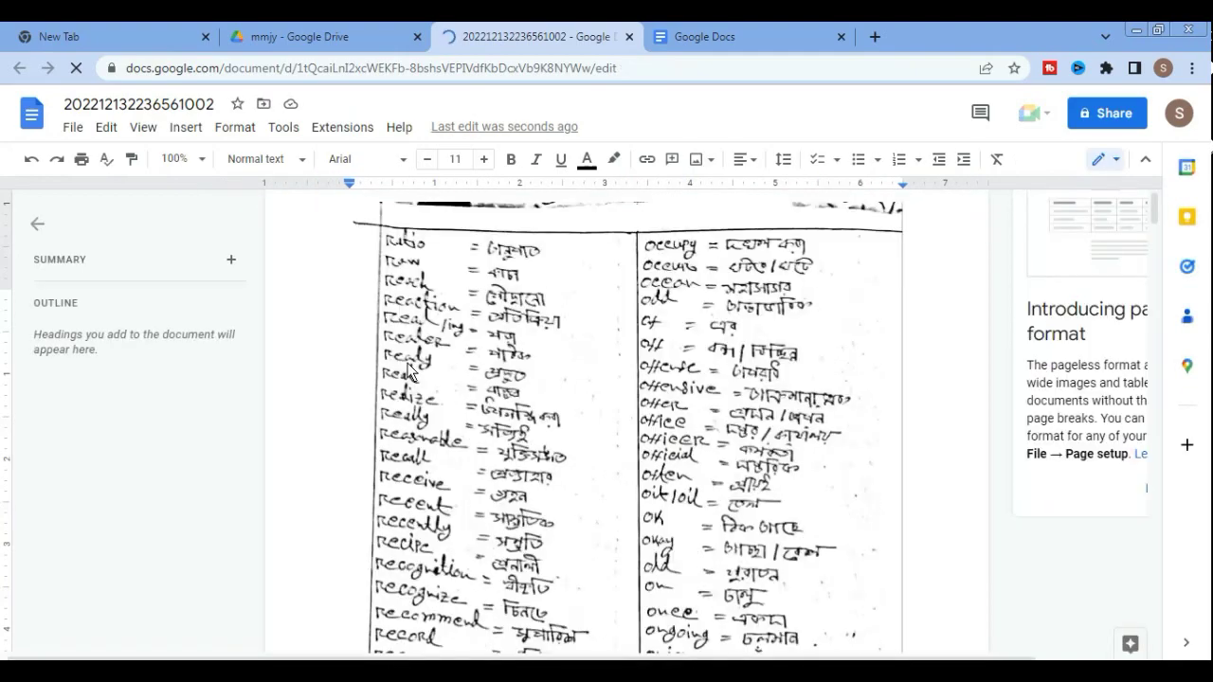
scroll(414, 374, down, 1)
scroll(414, 371, down, 2)
scroll(417, 372, down, 4)
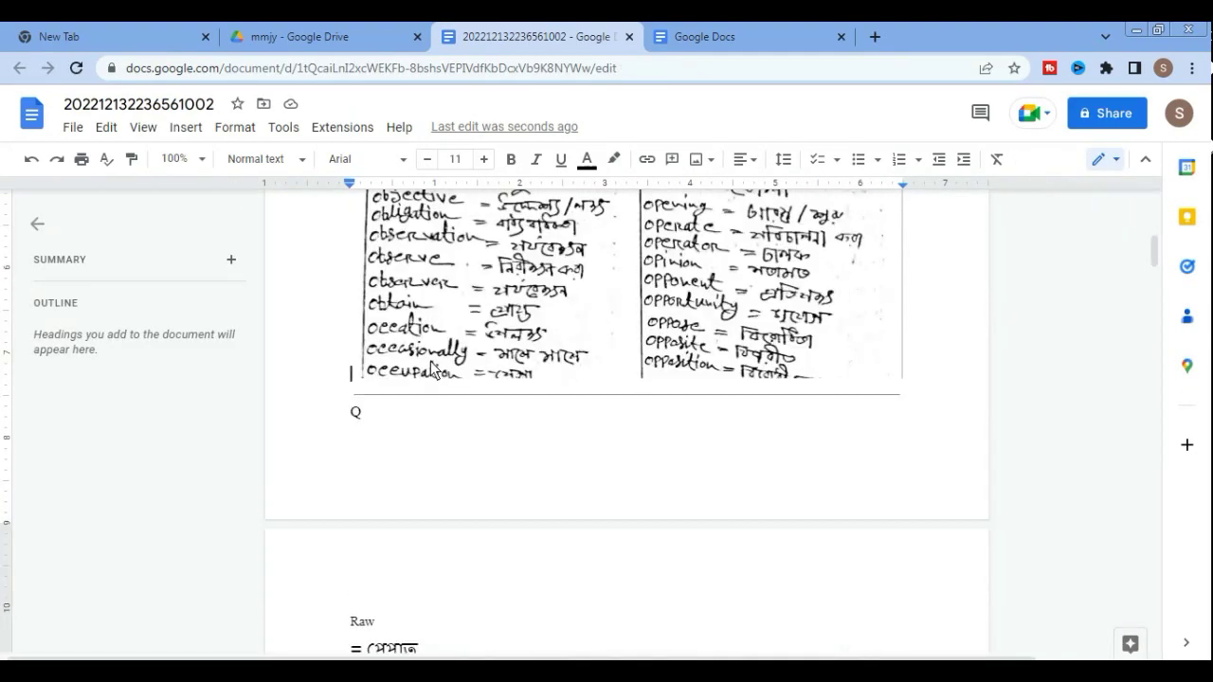
scroll(427, 370, down, 2)
scroll(431, 362, up, 3)
scroll(435, 361, up, 5)
scroll(439, 361, up, 1)
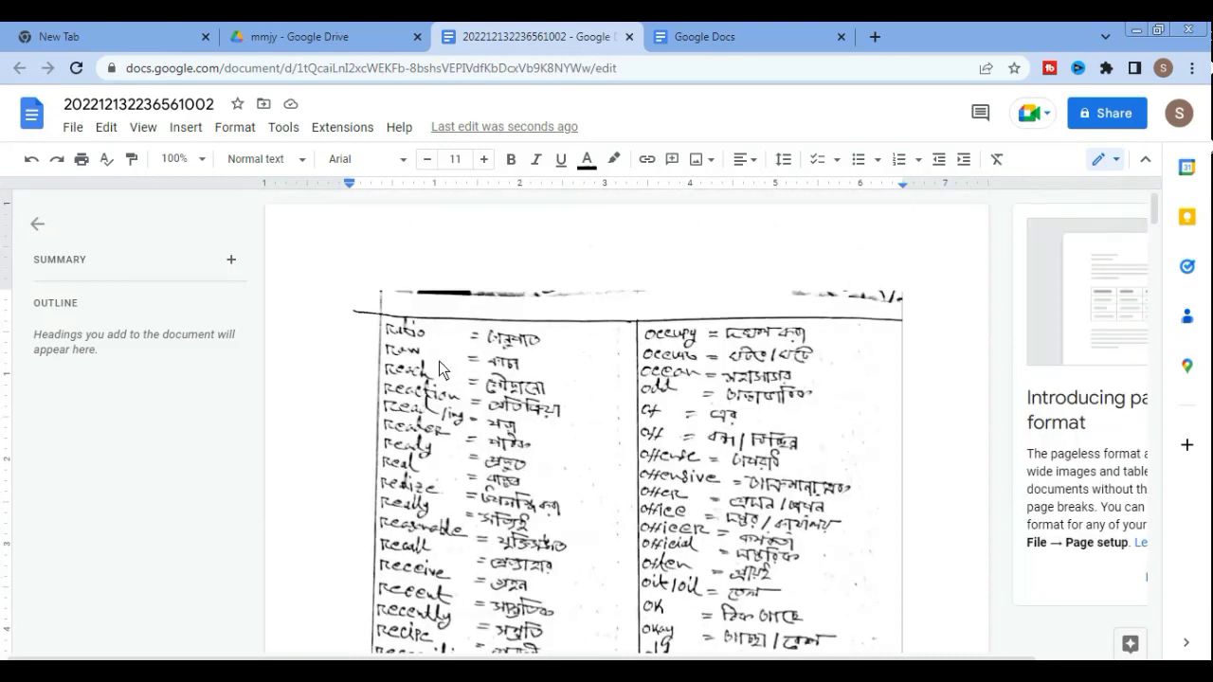
scroll(439, 361, down, 4)
scroll(439, 361, down, 3)
scroll(439, 365, down, 3)
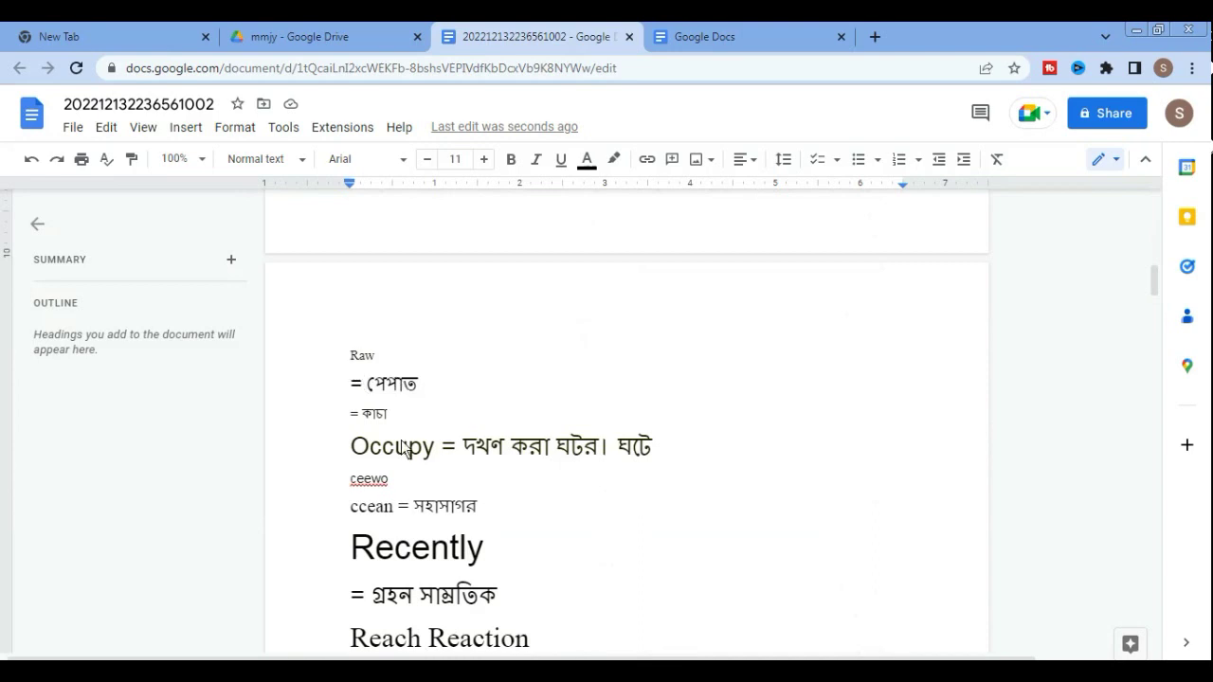
scroll(398, 507, down, 1)
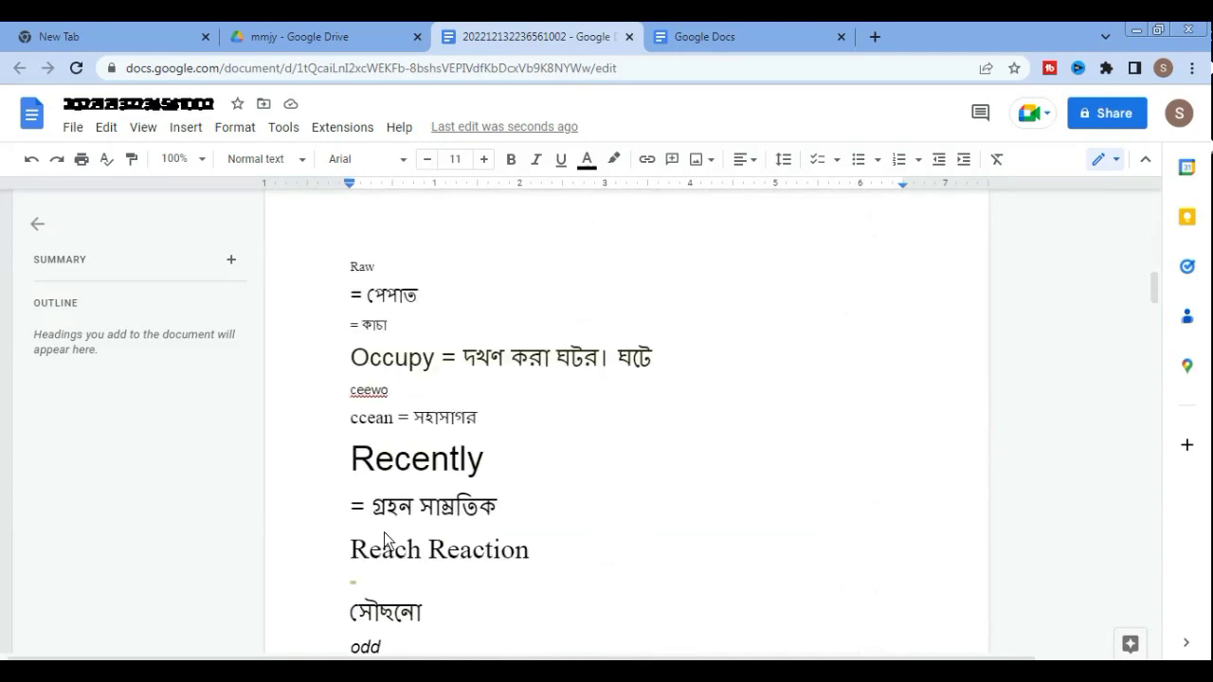
scroll(418, 569, down, 1)
scroll(438, 564, down, 2)
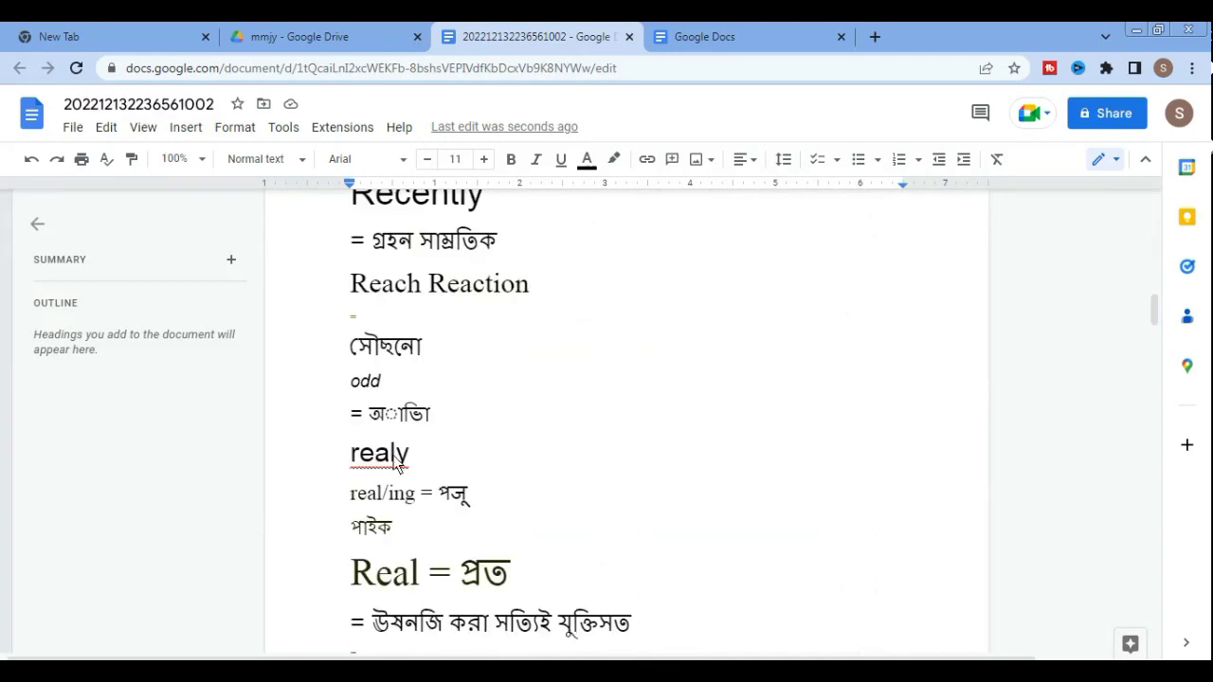
scroll(412, 462, up, 2)
scroll(412, 462, up, 2)
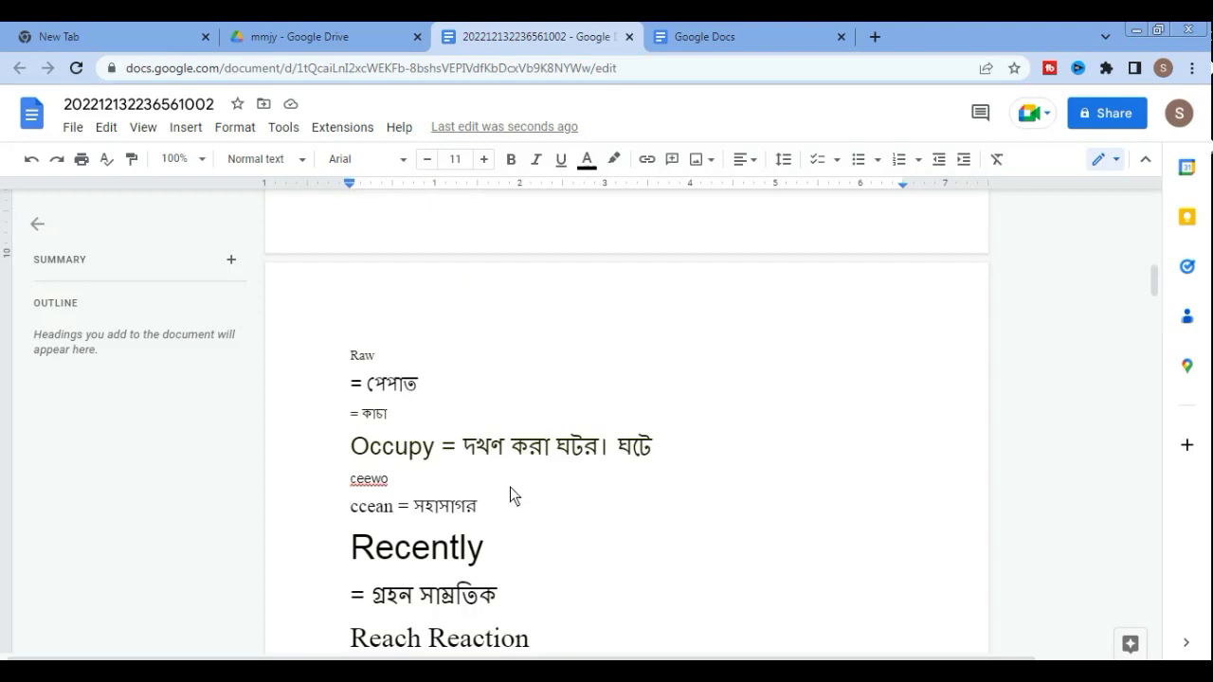
scroll(446, 607, up, 5)
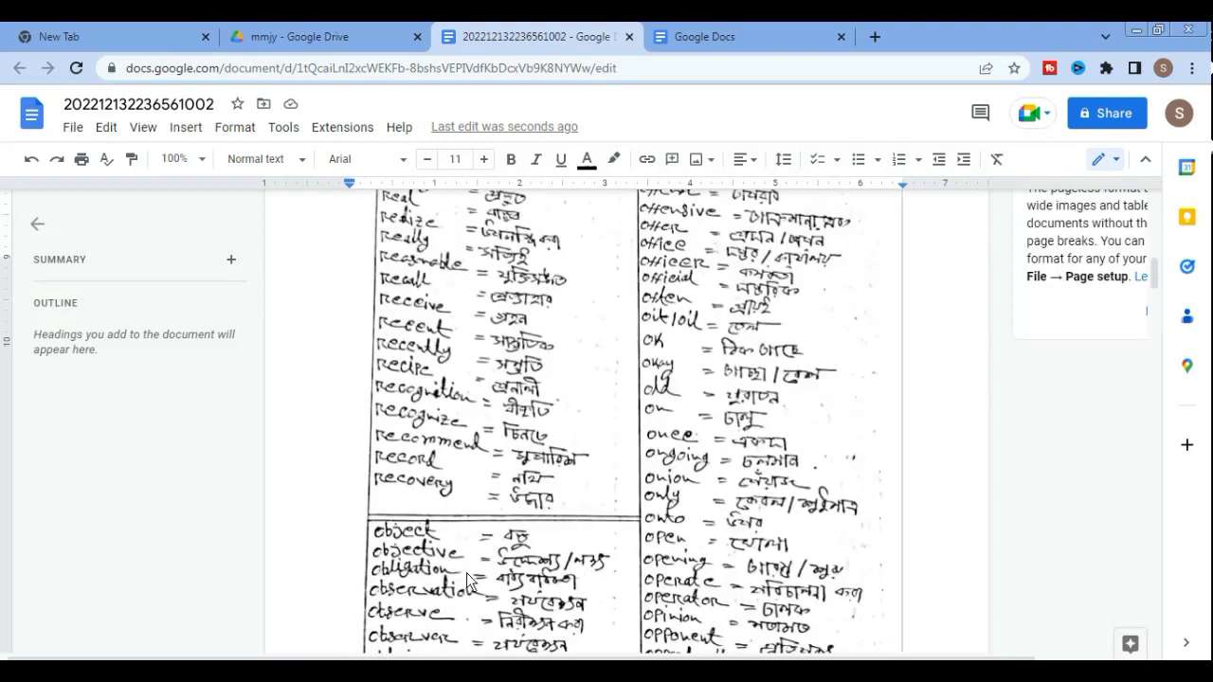
scroll(569, 417, down, 5)
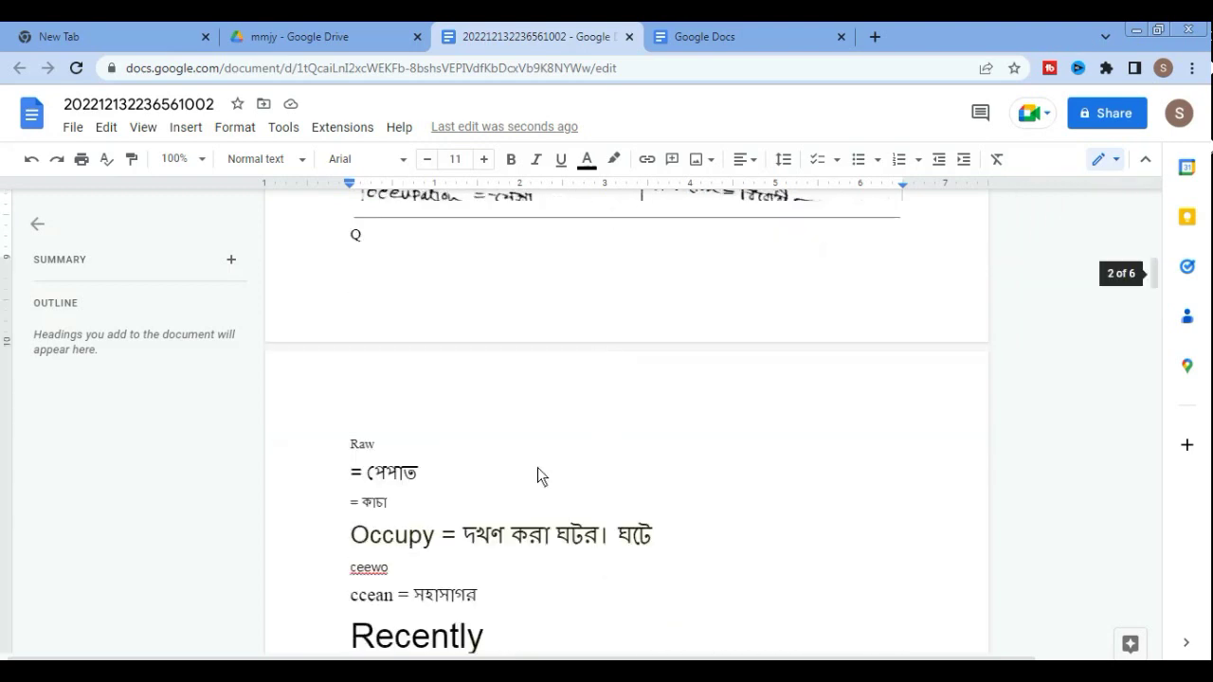
scroll(517, 541, down, 5)
scroll(511, 540, down, 2)
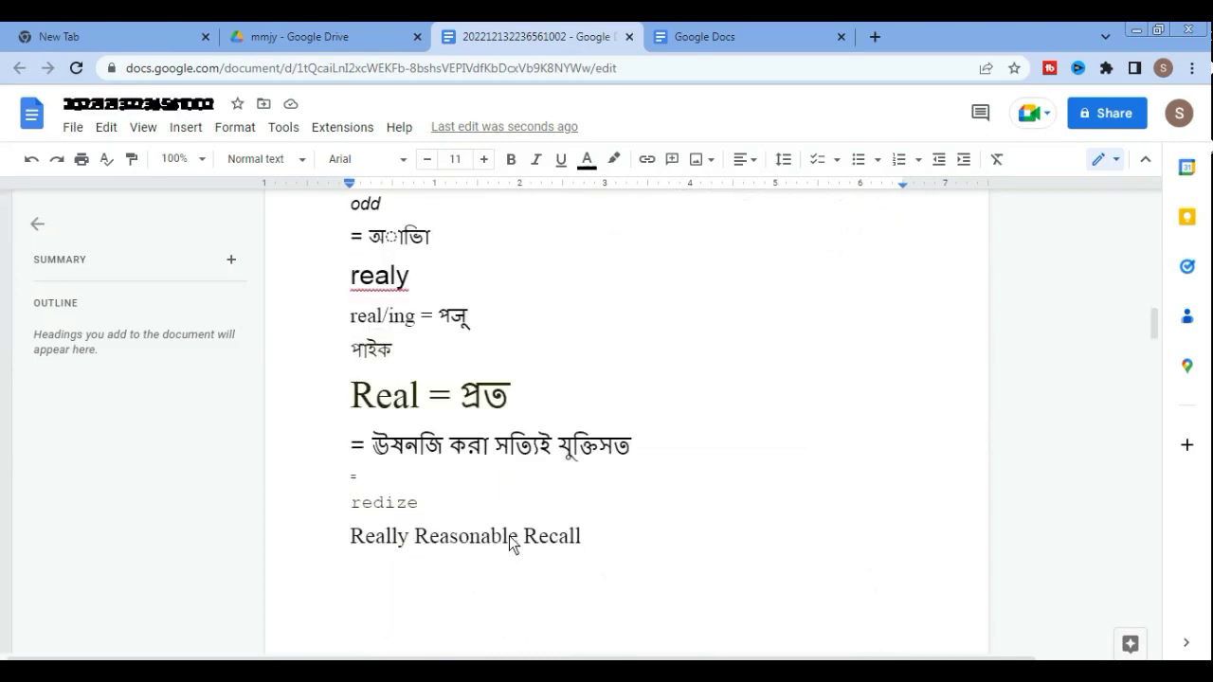
scroll(507, 533, down, 5)
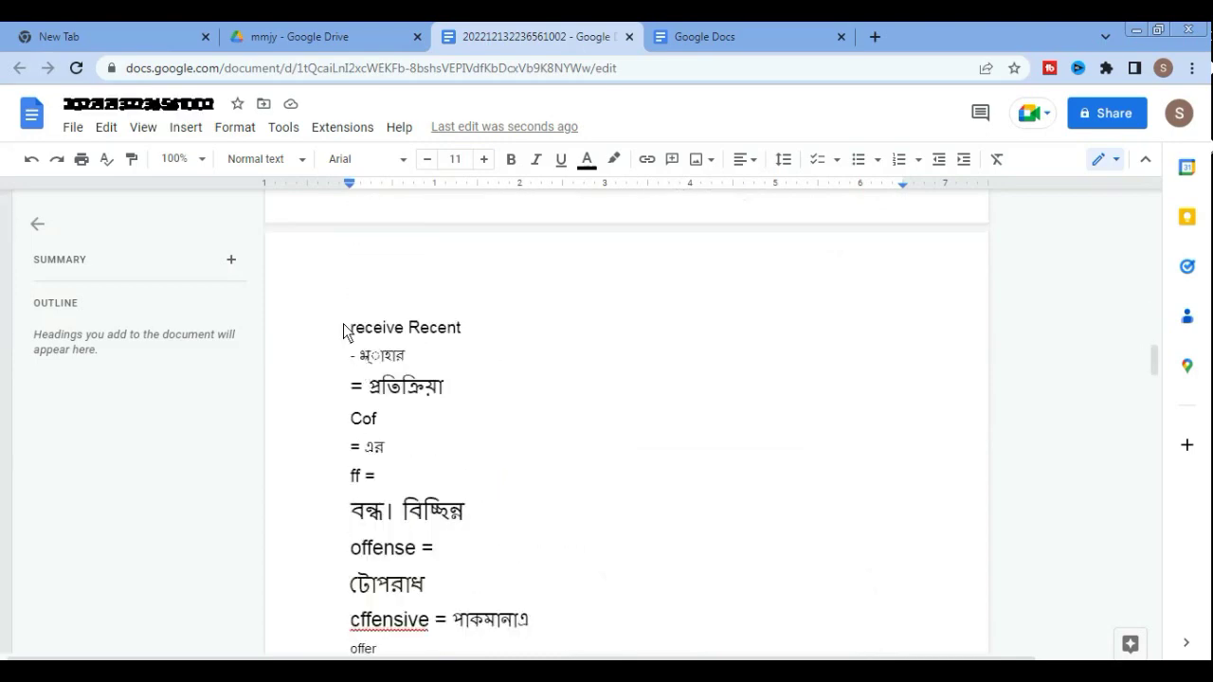
scroll(377, 384, up, 5)
scroll(377, 384, up, 5)
scroll(377, 384, down, 1)
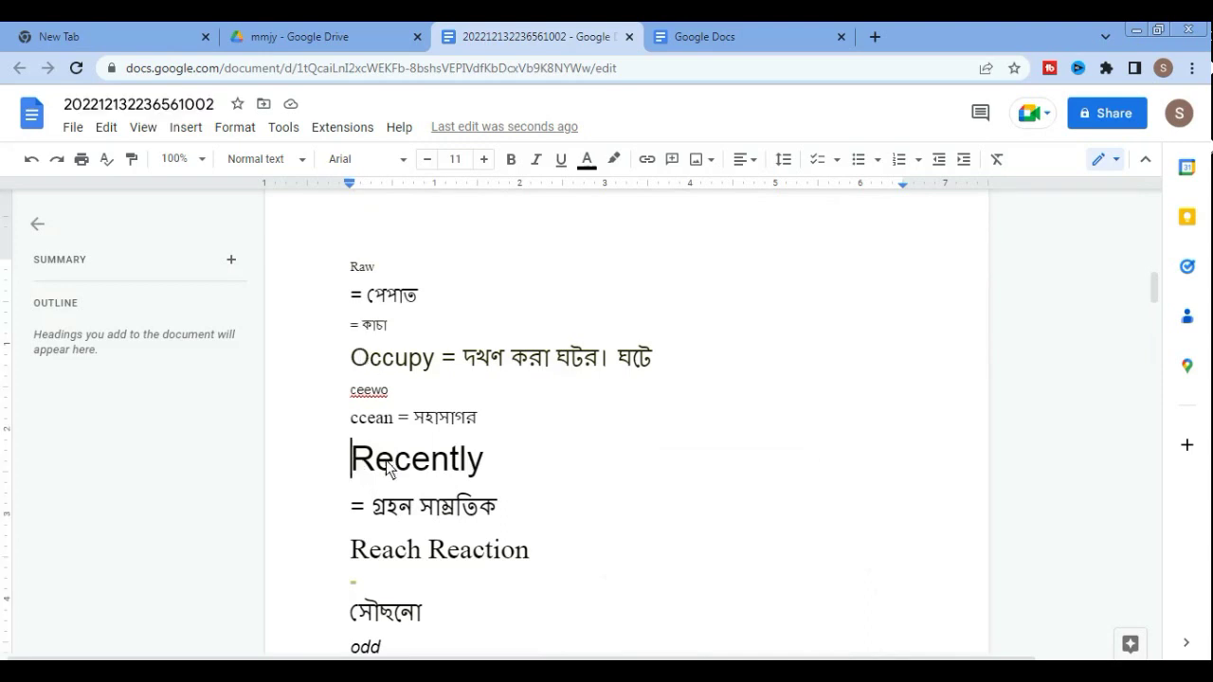
drag(351, 459, 514, 488)
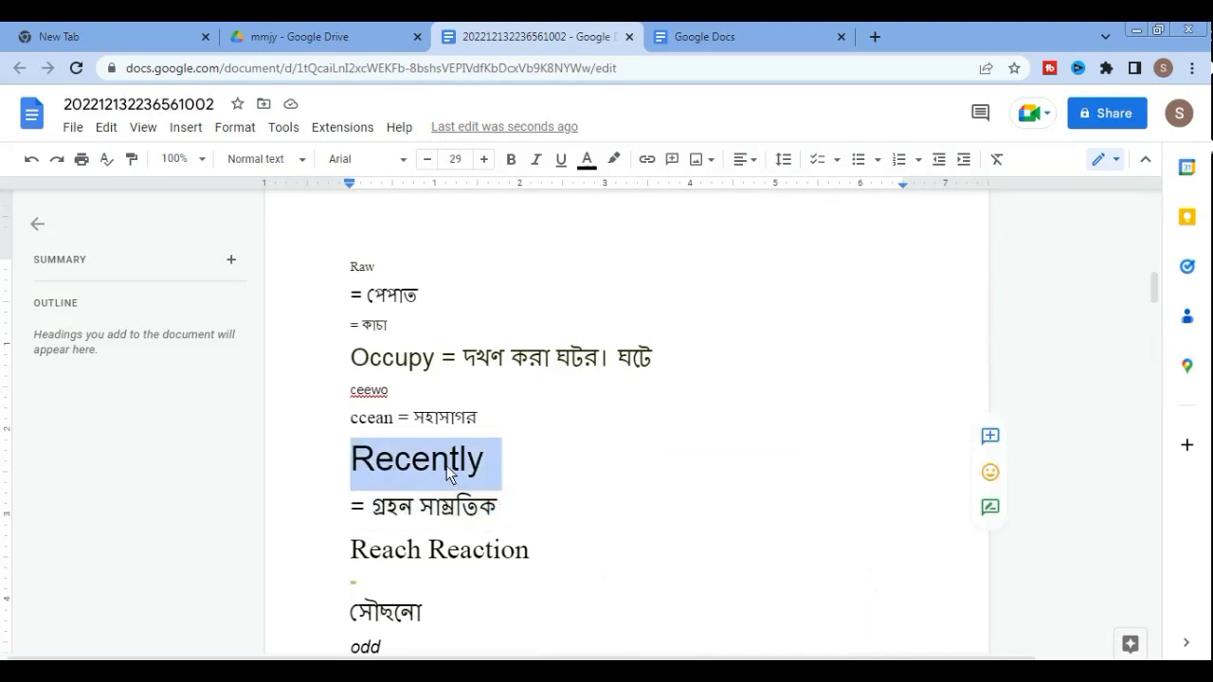
right_click(446, 465)
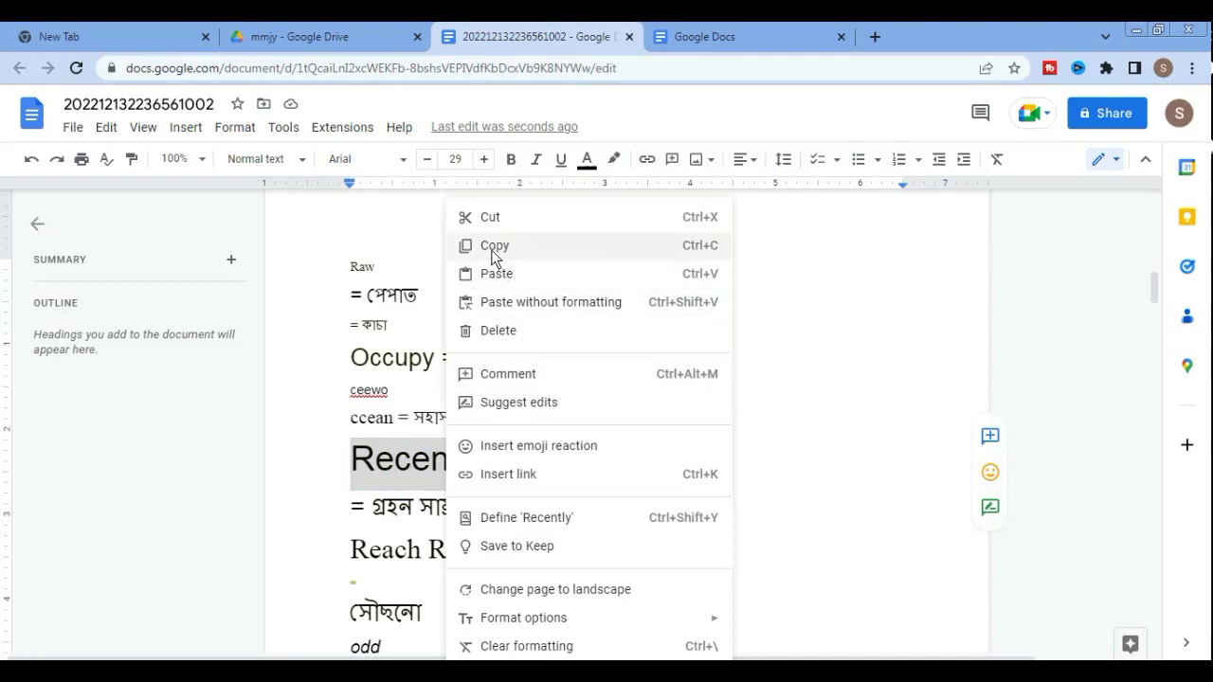
click(847, 274)
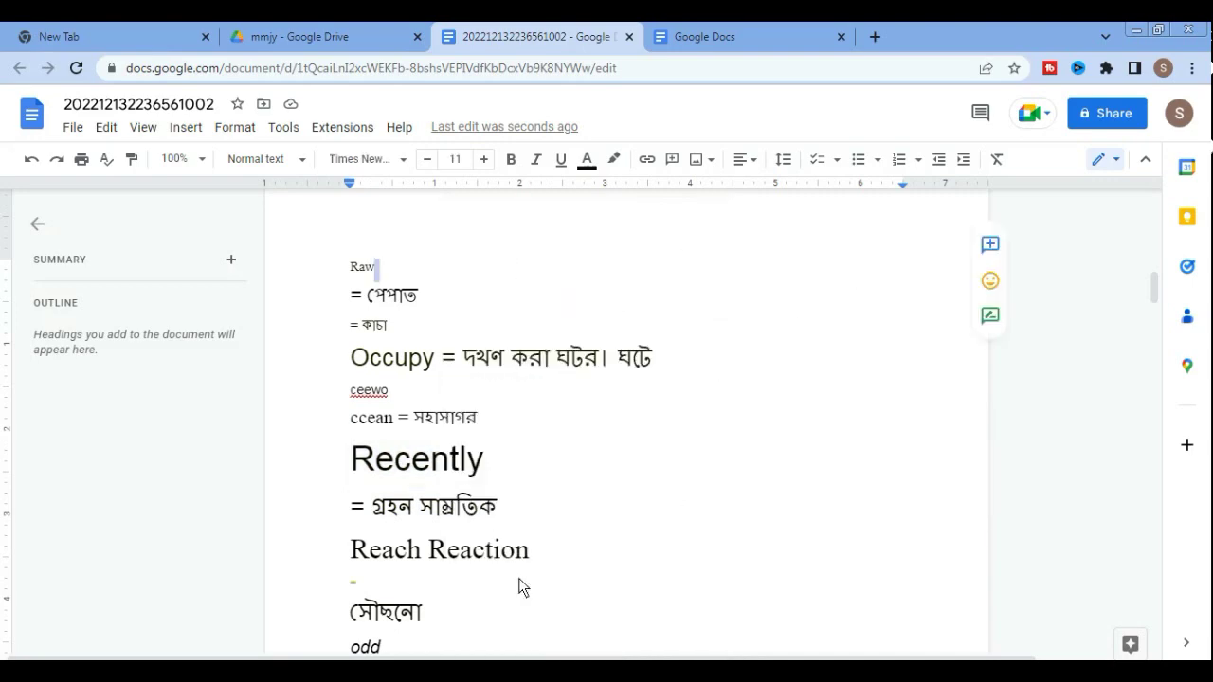
scroll(539, 568, up, 10)
scroll(541, 574, up, 5)
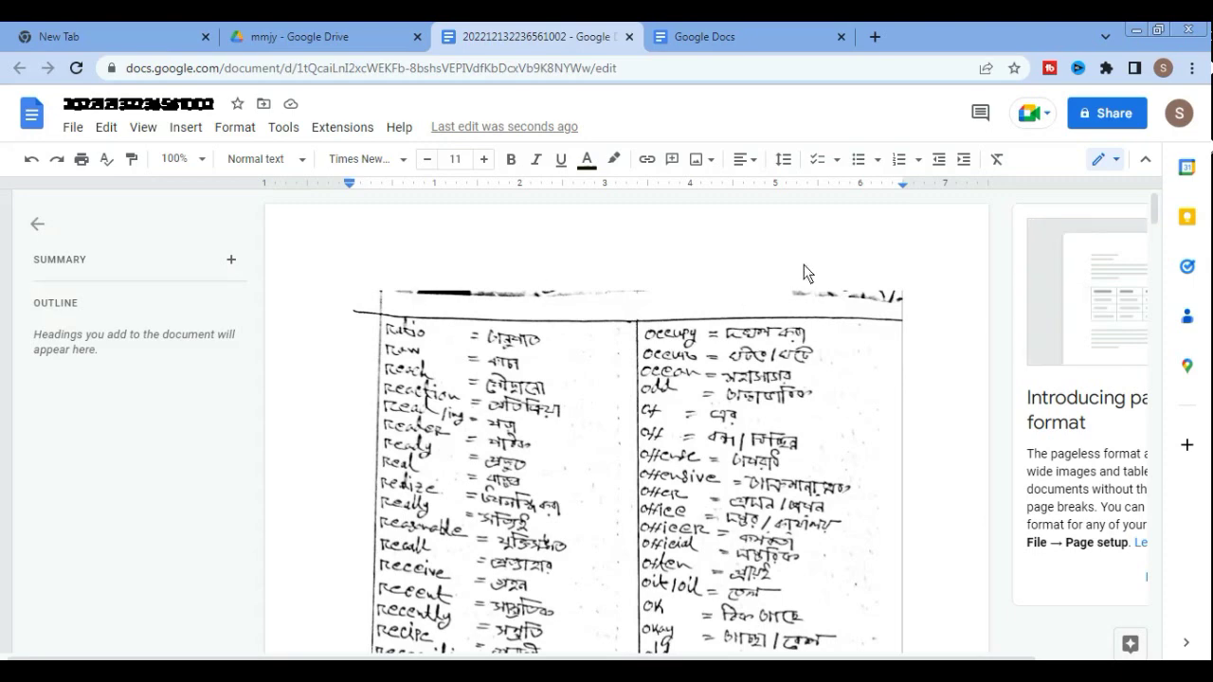
scroll(806, 436, down, 5)
scroll(711, 493, down, 5)
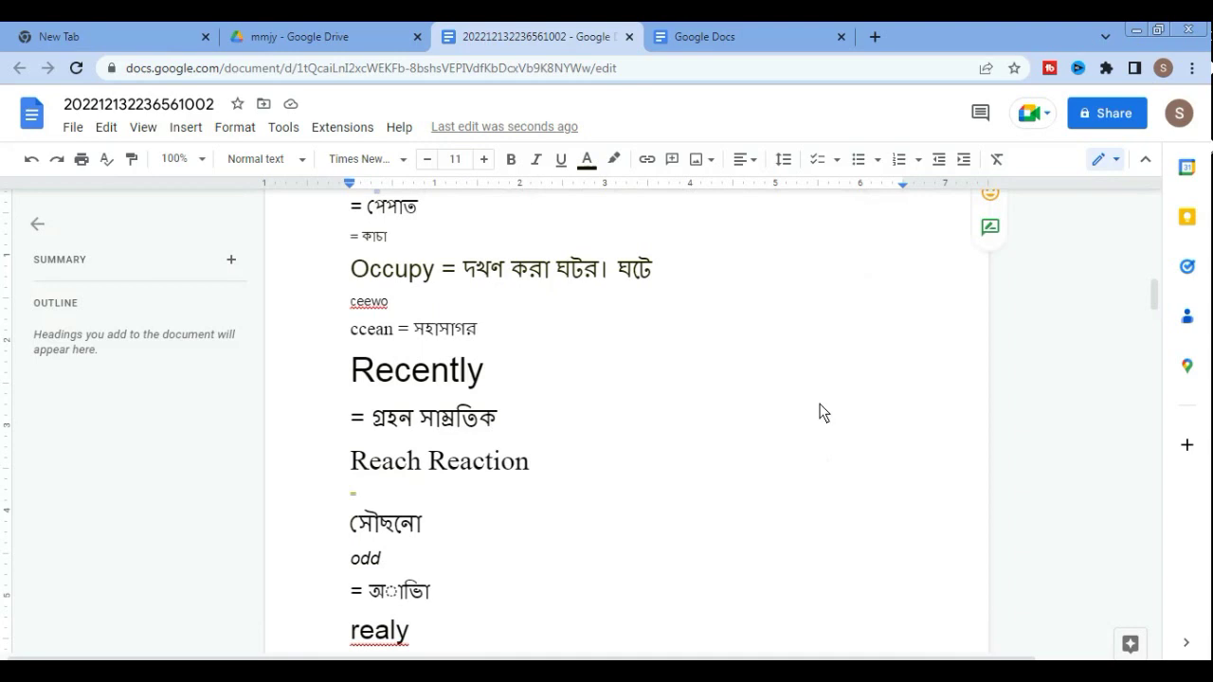
scroll(822, 413, up, 4)
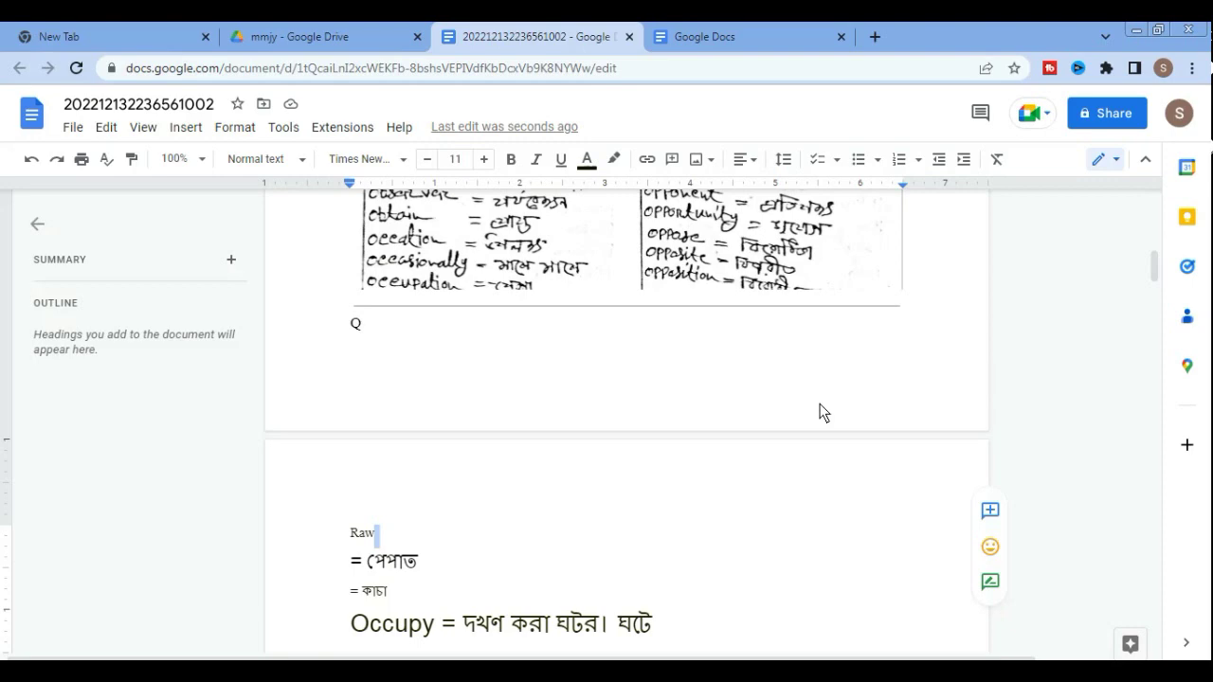
scroll(823, 412, up, 10)
scroll(815, 404, up, 5)
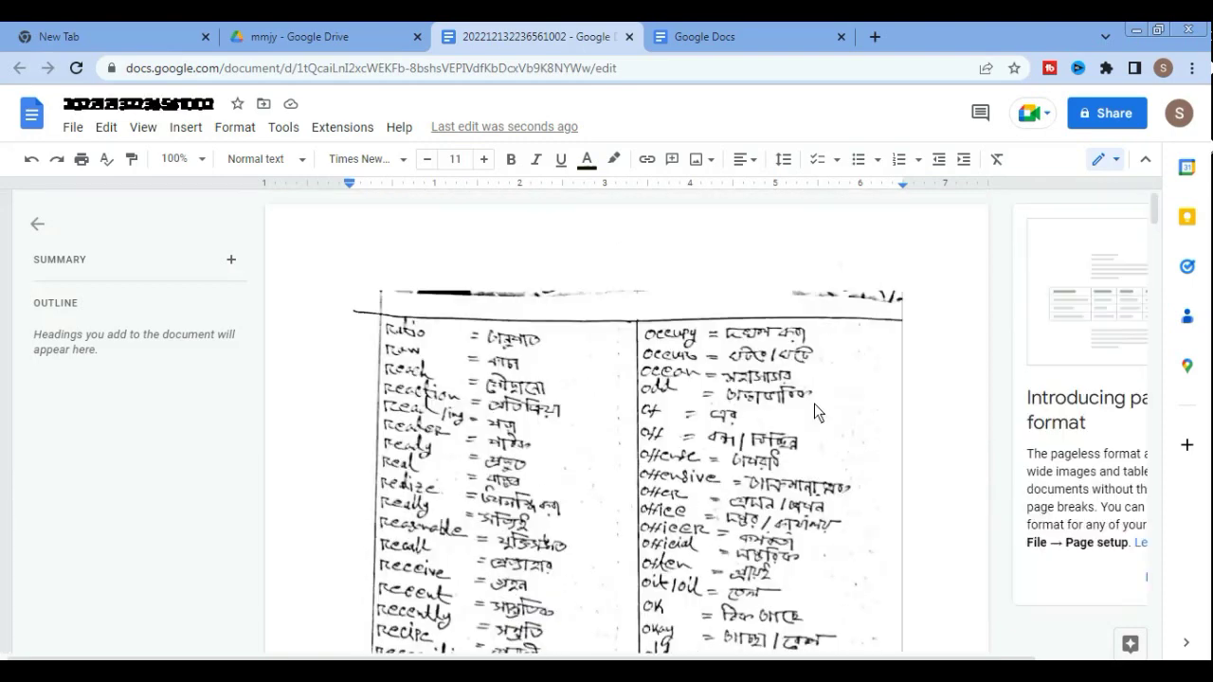
click(943, 275)
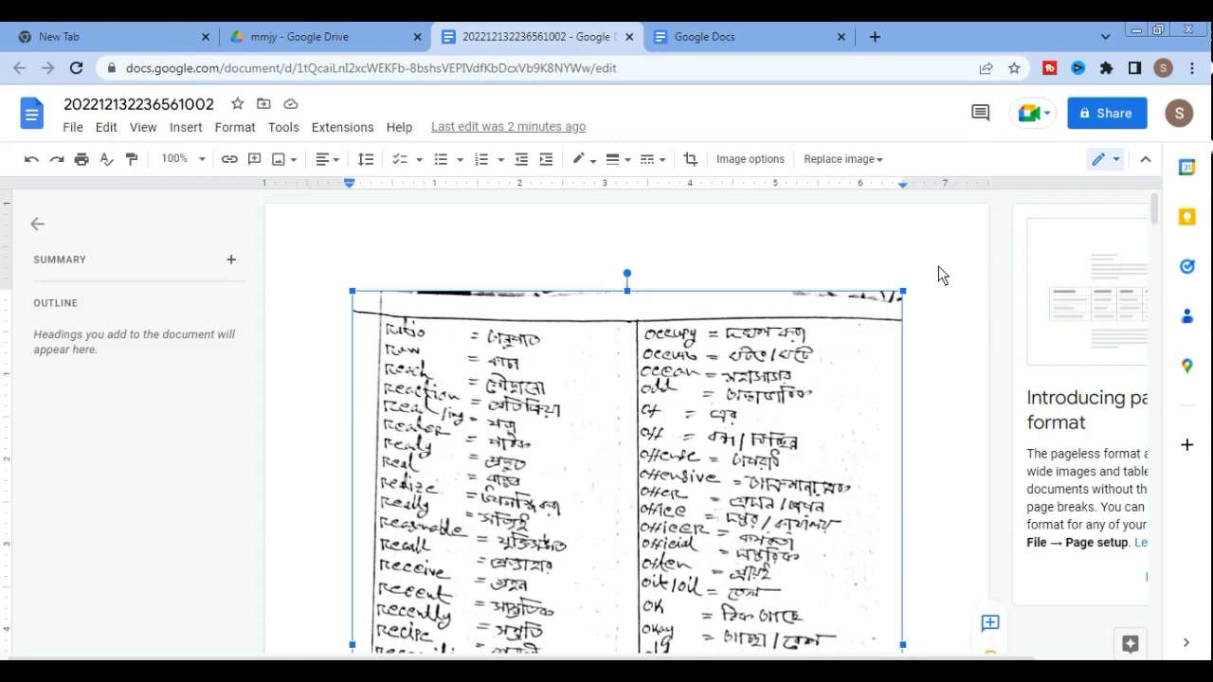
scroll(910, 313, down, 2)
scroll(908, 327, down, 2)
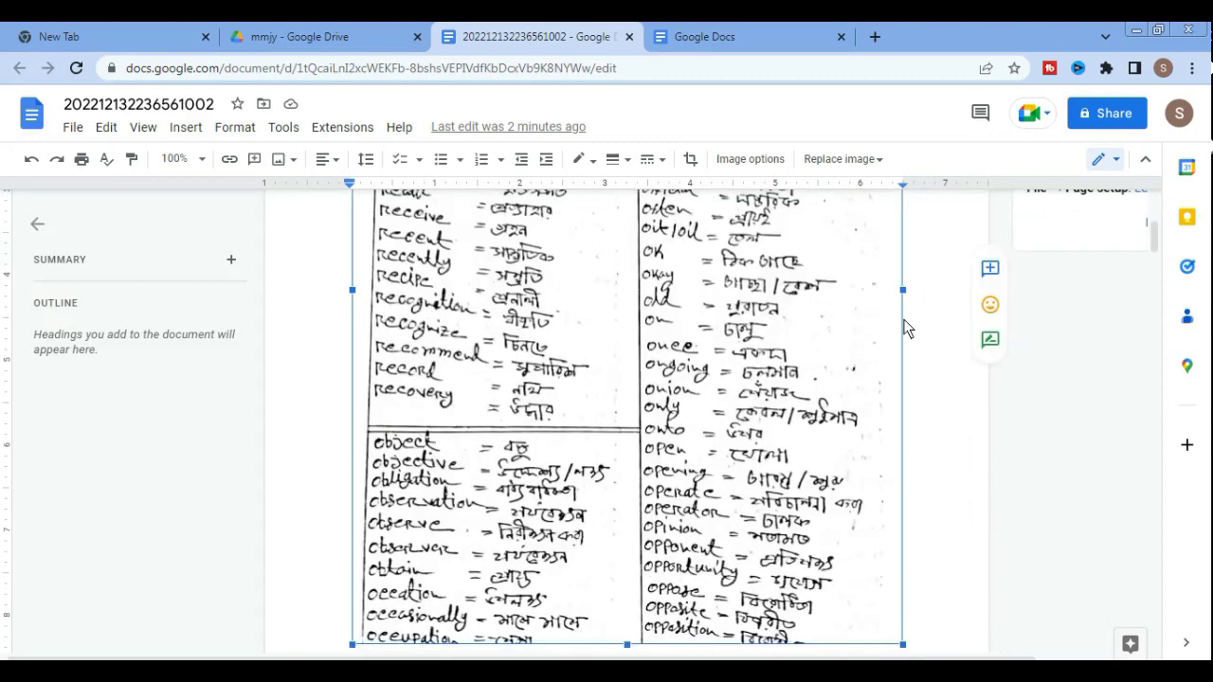
scroll(909, 327, down, 1)
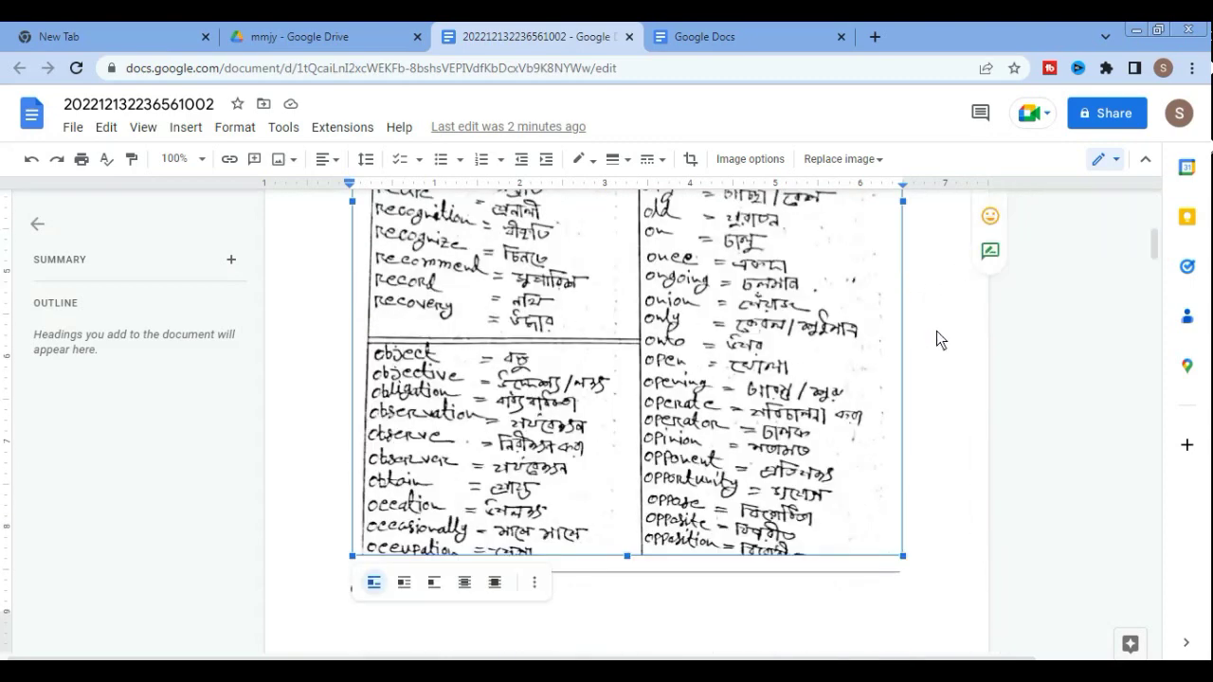
scroll(936, 334, up, 3)
scroll(927, 334, up, 1)
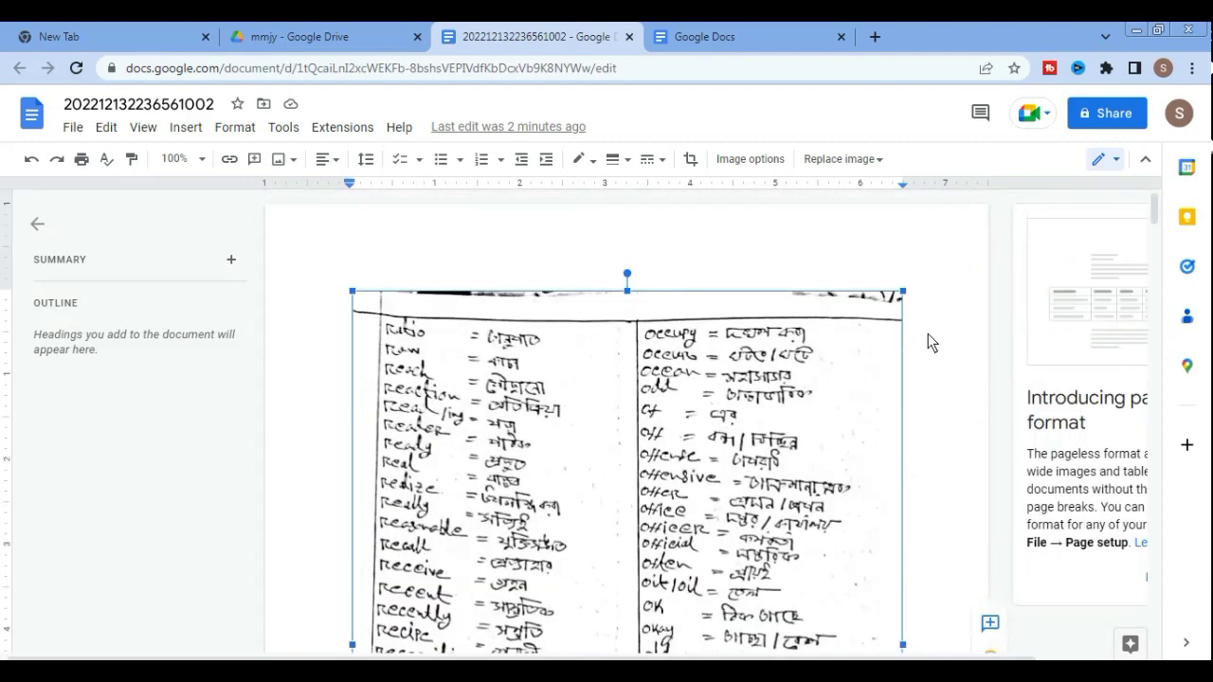